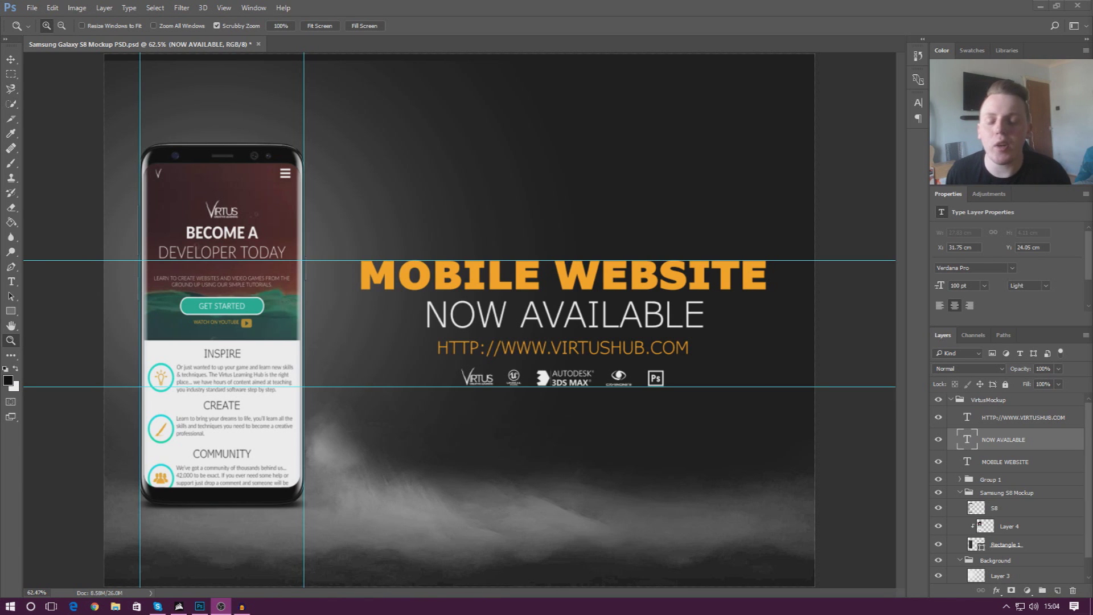
Drag the MOBILE WEBSITE text with the Move tool down to the smoke near the canvas bottom.
click(587, 282)
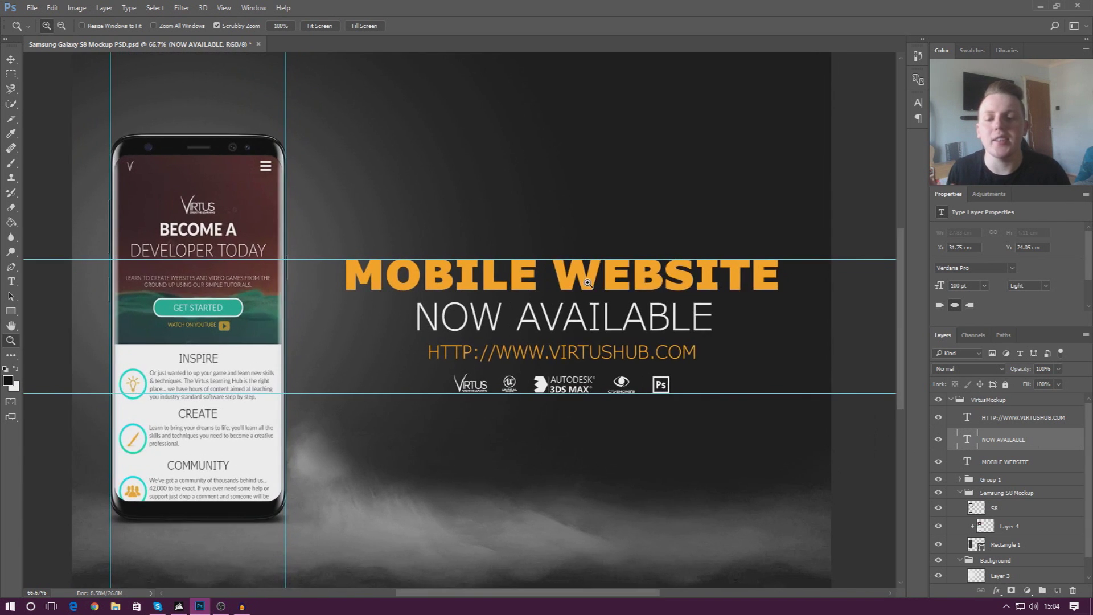
right_click(588, 282)
click(603, 356)
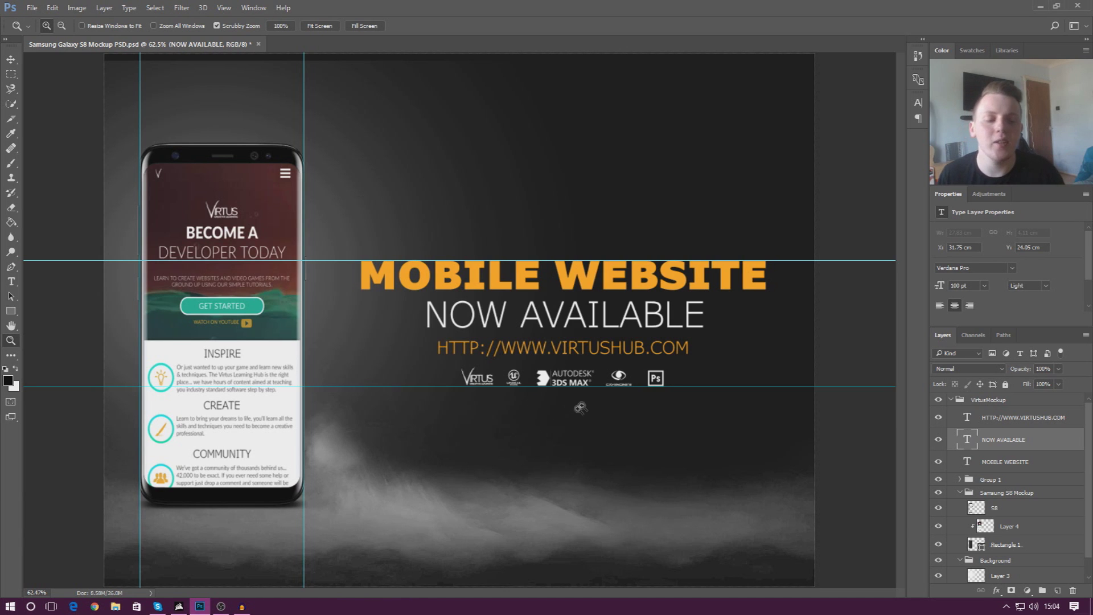
click(14, 62)
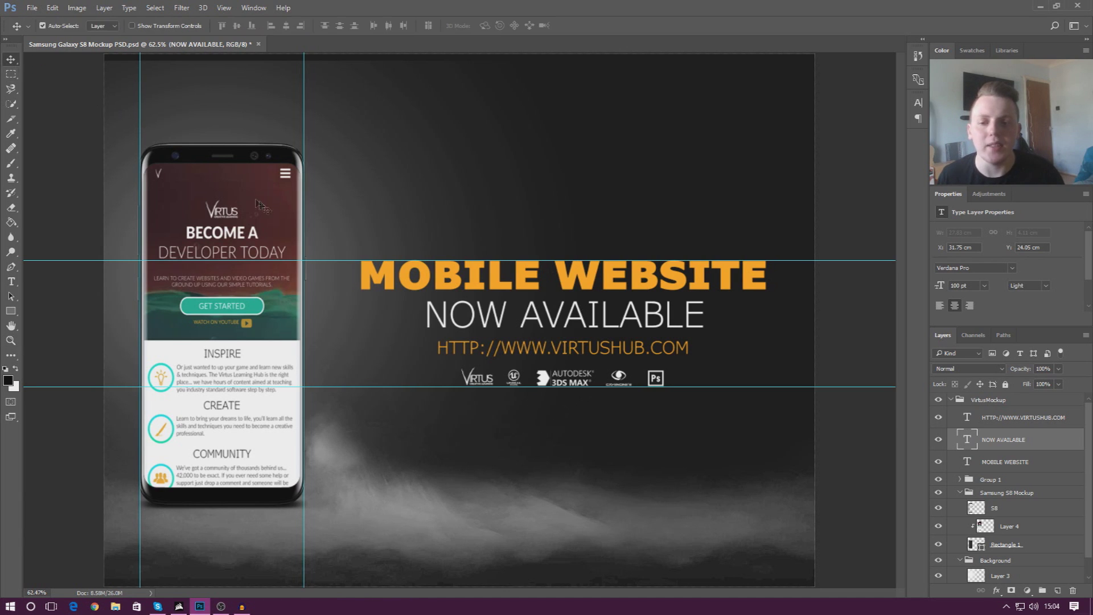
click(454, 284)
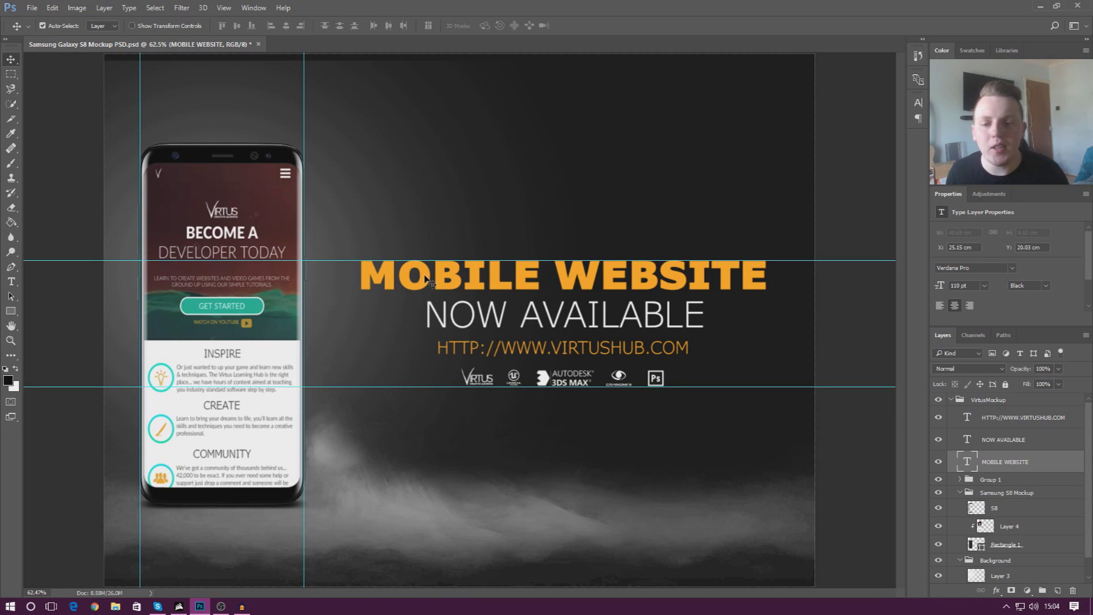
drag(425, 279, 439, 523)
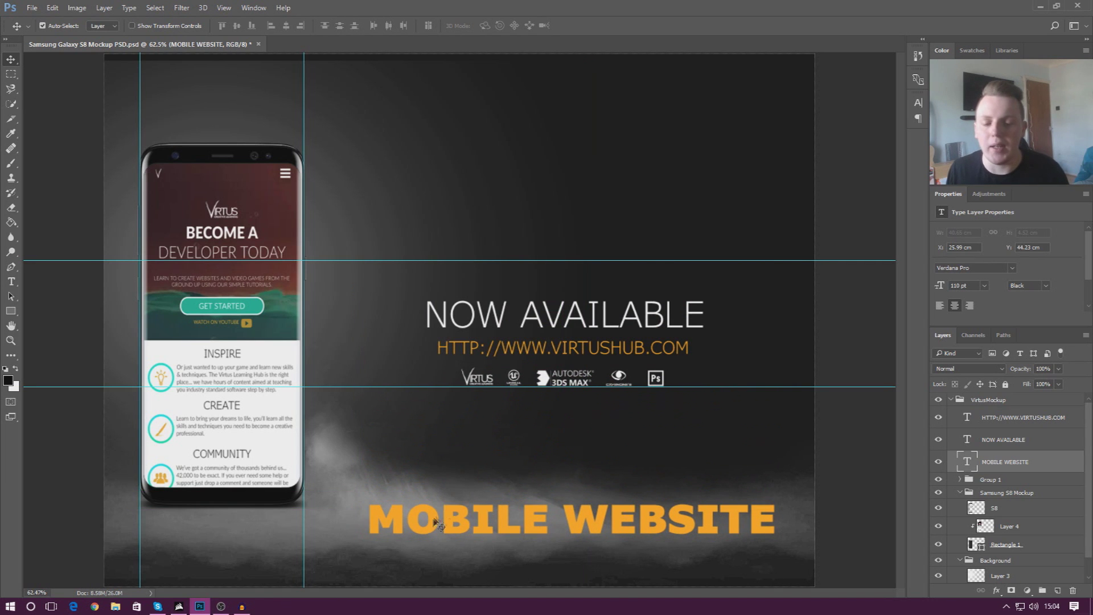
Open Blending Options for the MOBILE WEBSITE text layer.
right_click(995, 466)
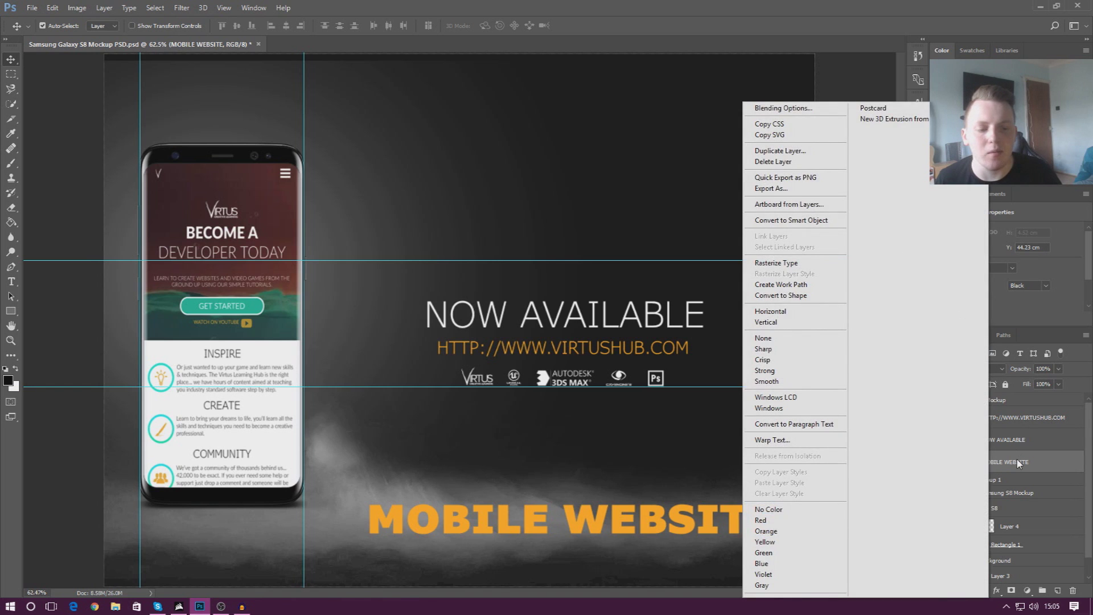
right_click(1019, 463)
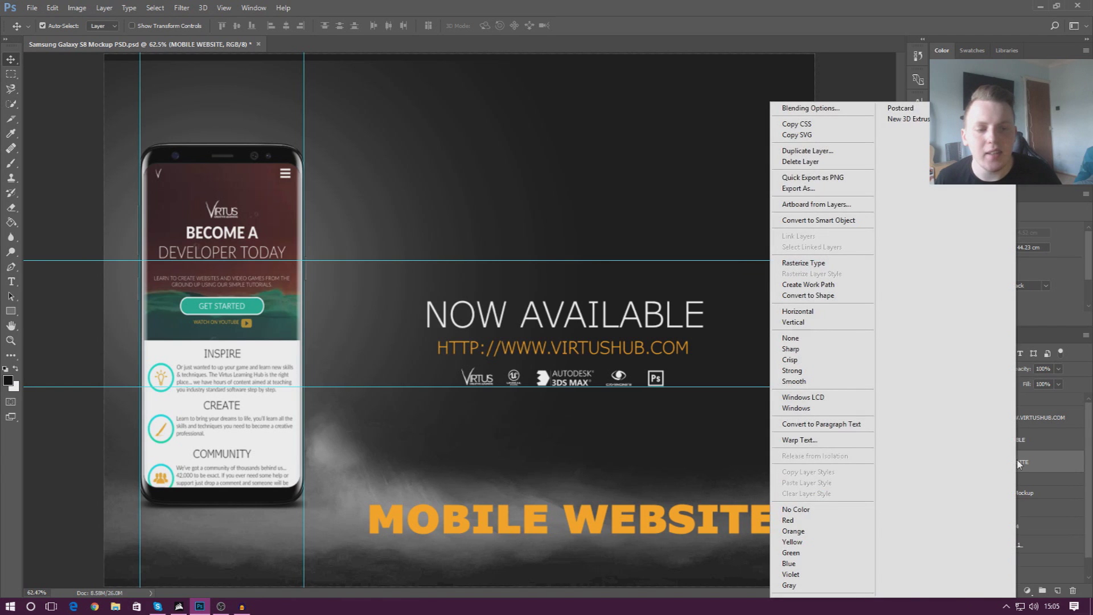
click(825, 109)
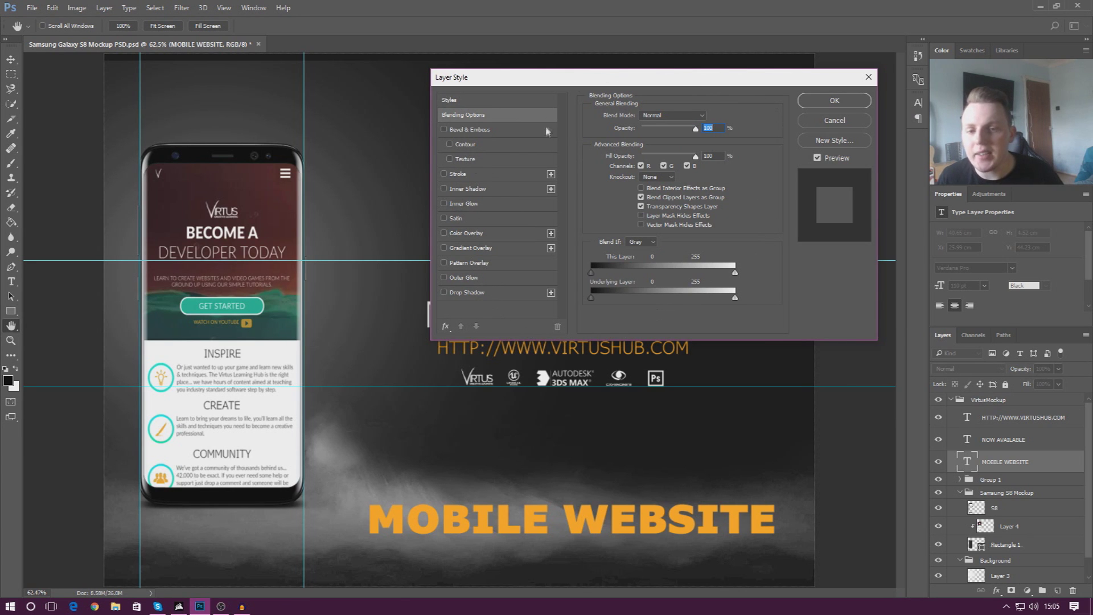
drag(577, 79, 536, 96)
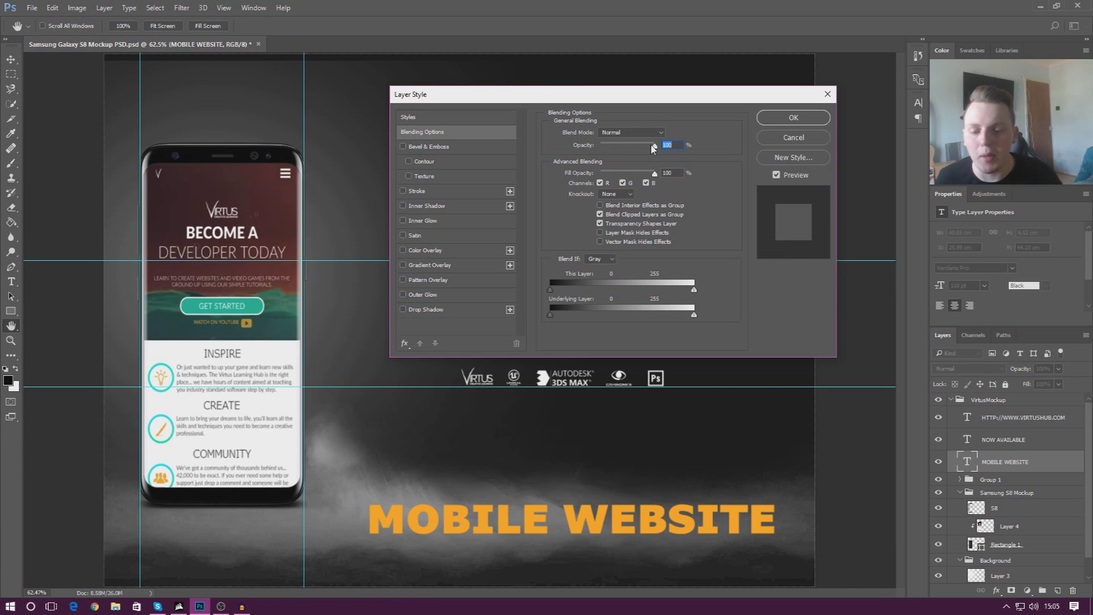
Try the layer's Opacity and Fill sliders, then enable a blue Outer Glow.
mouse_move(651, 146)
mouse_down()
mouse_move(600, 157)
mouse_move(665, 157)
mouse_up()
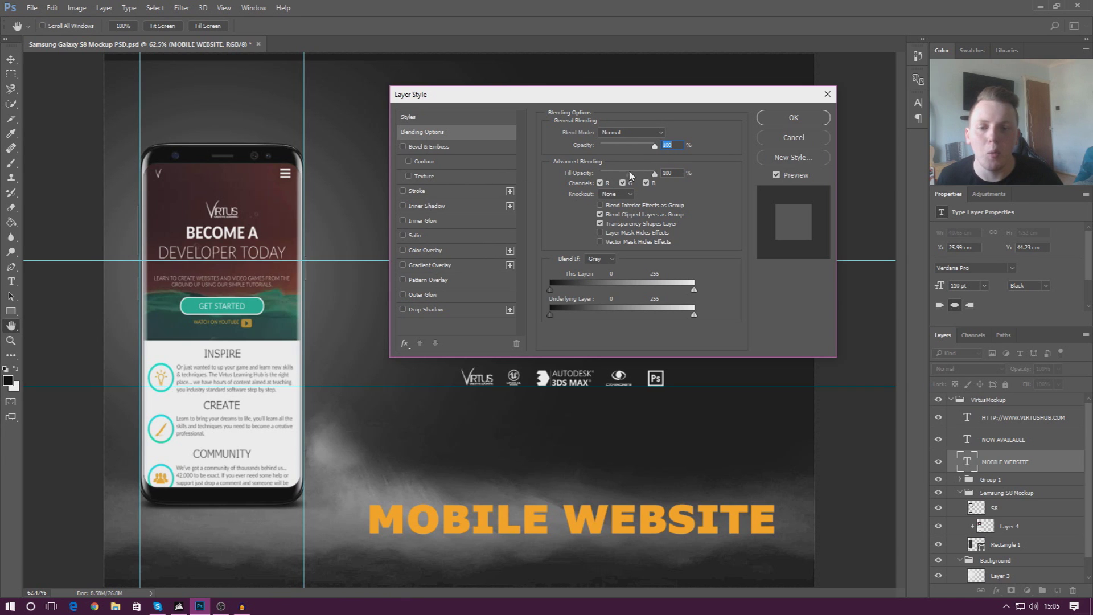
drag(631, 173, 659, 176)
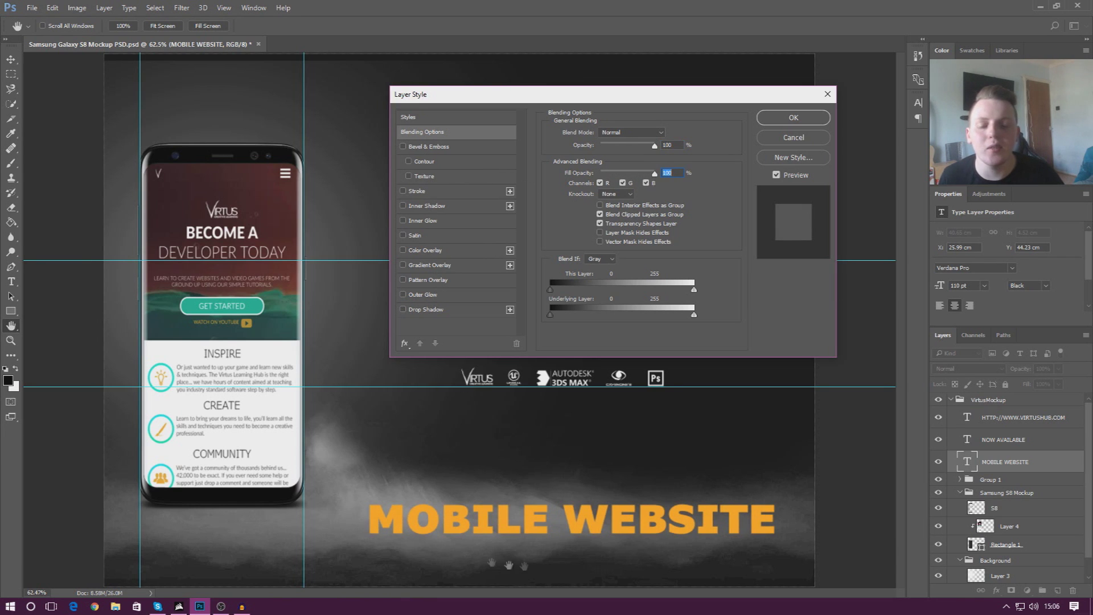
click(439, 294)
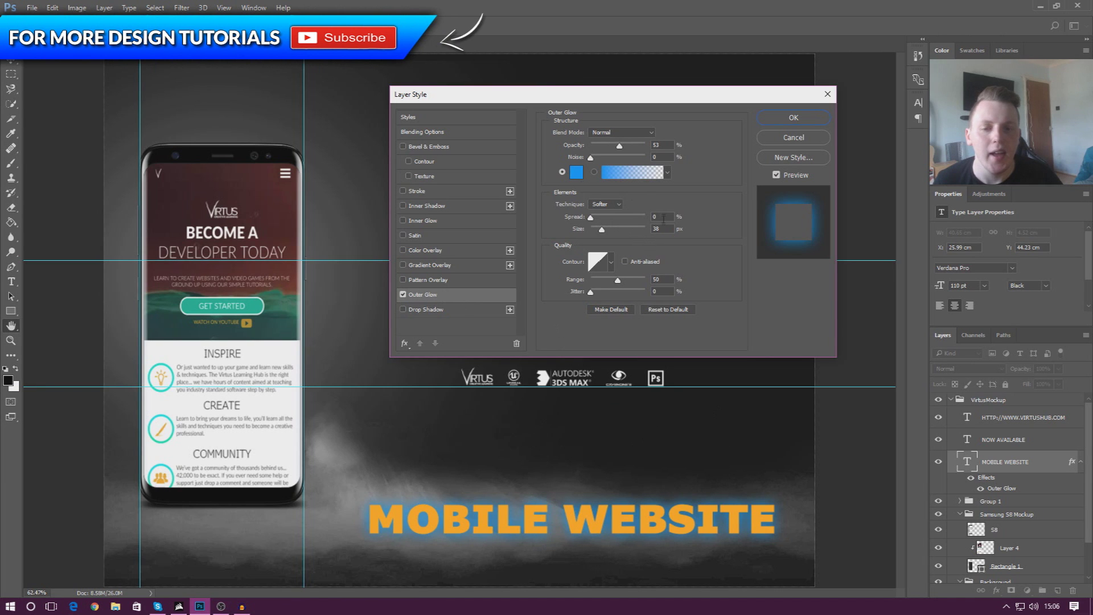
Test Fill Opacity at 0 and 100, disable Outer Glow, then set the fill to 47%.
click(422, 132)
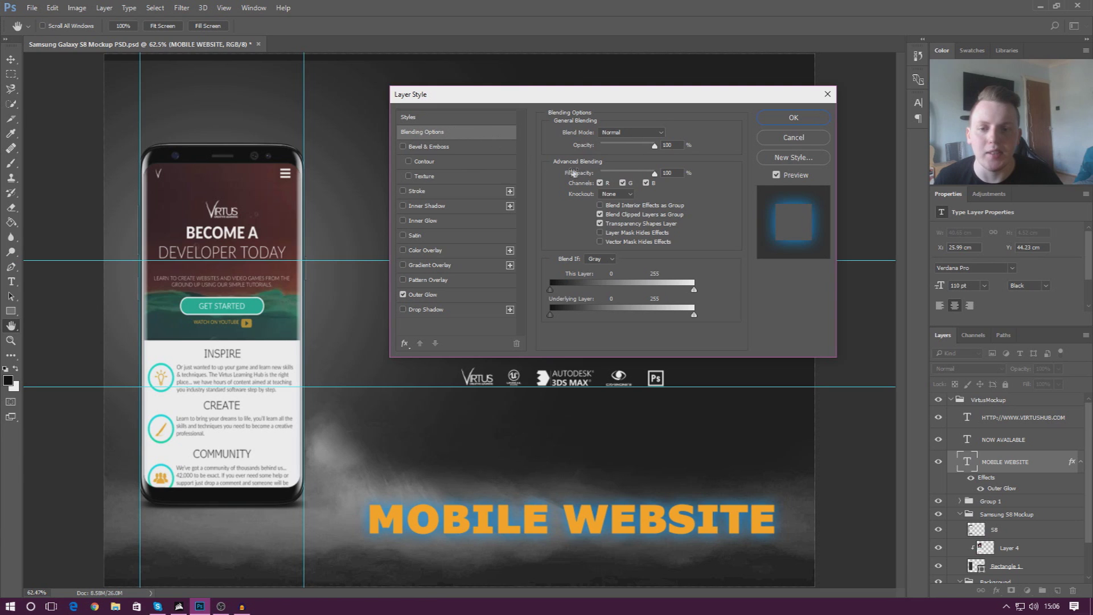
drag(654, 174, 592, 184)
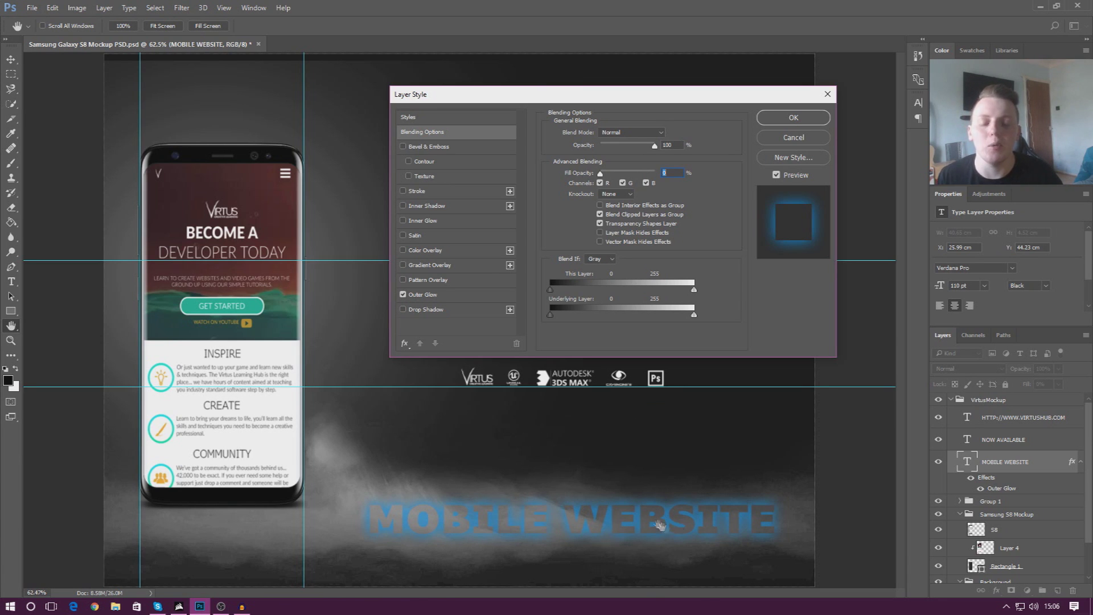
drag(601, 173, 664, 155)
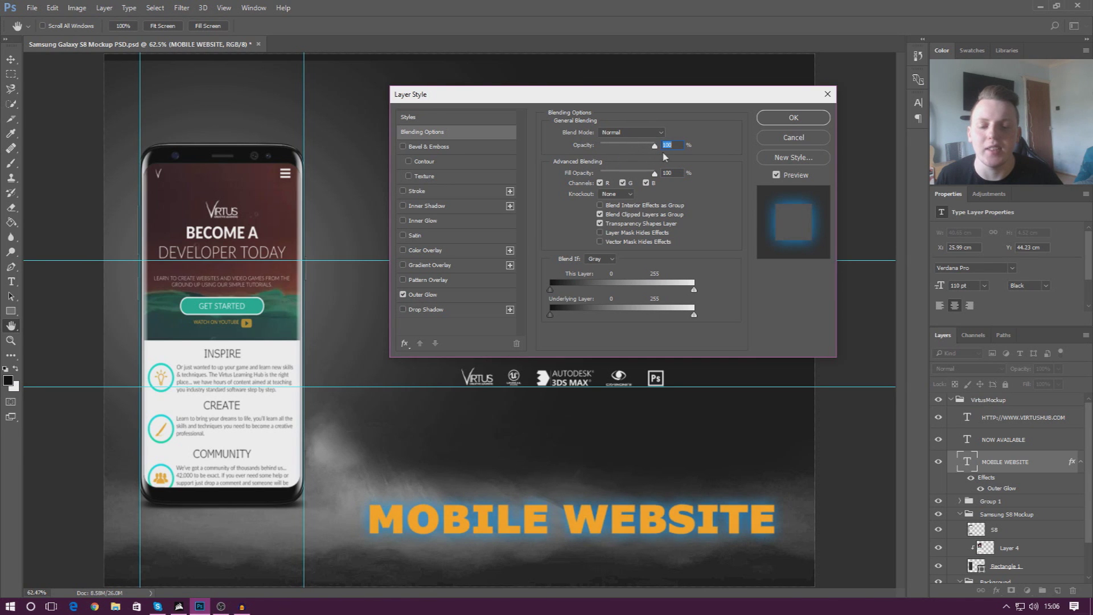
click(404, 295)
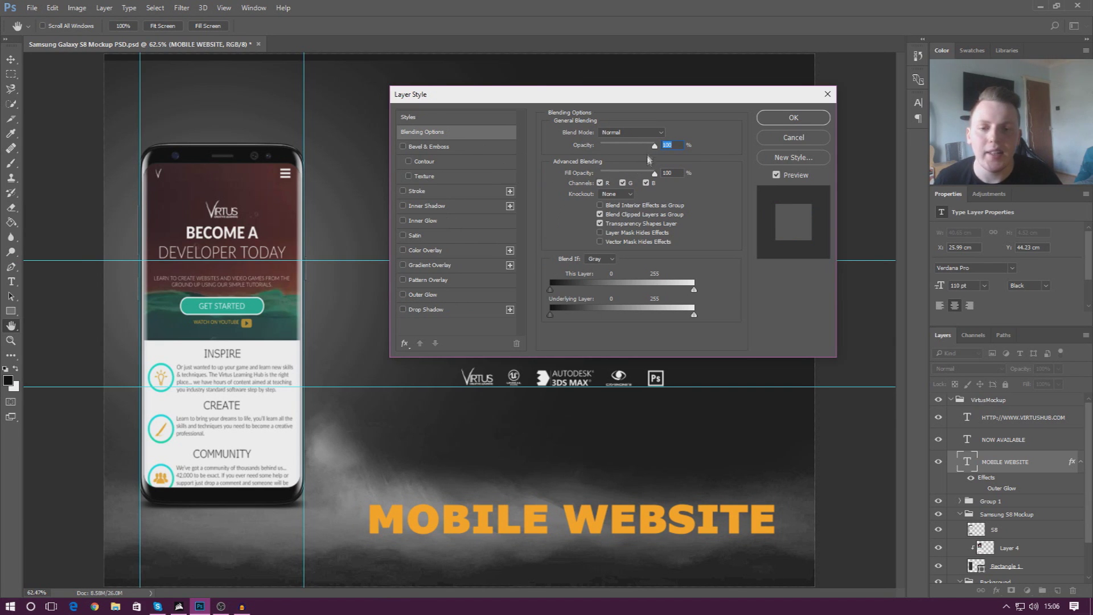
drag(646, 176, 625, 174)
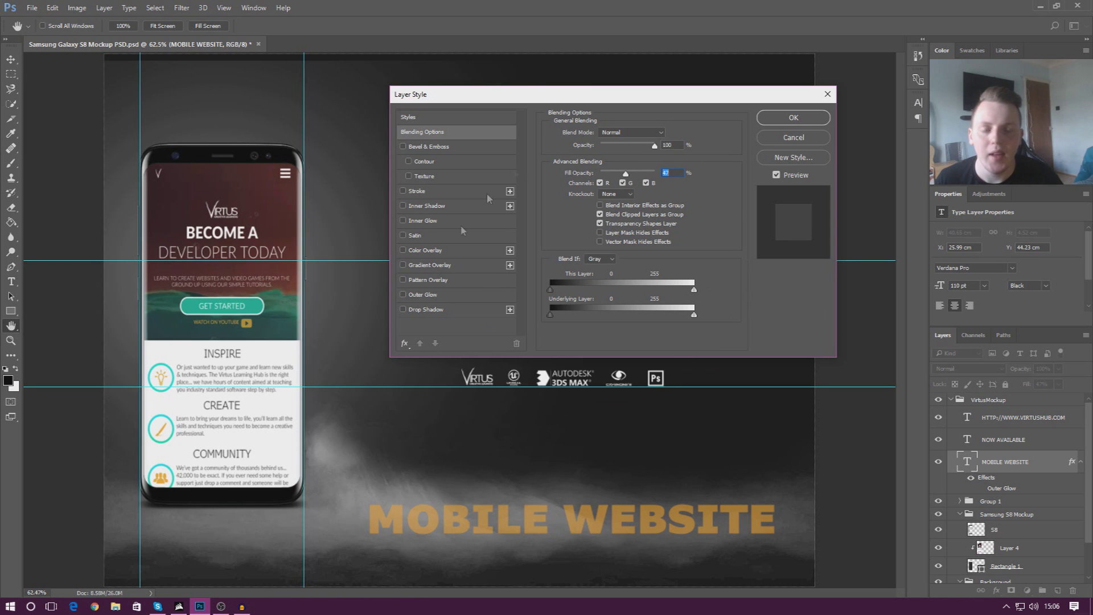
drag(596, 102, 589, 106)
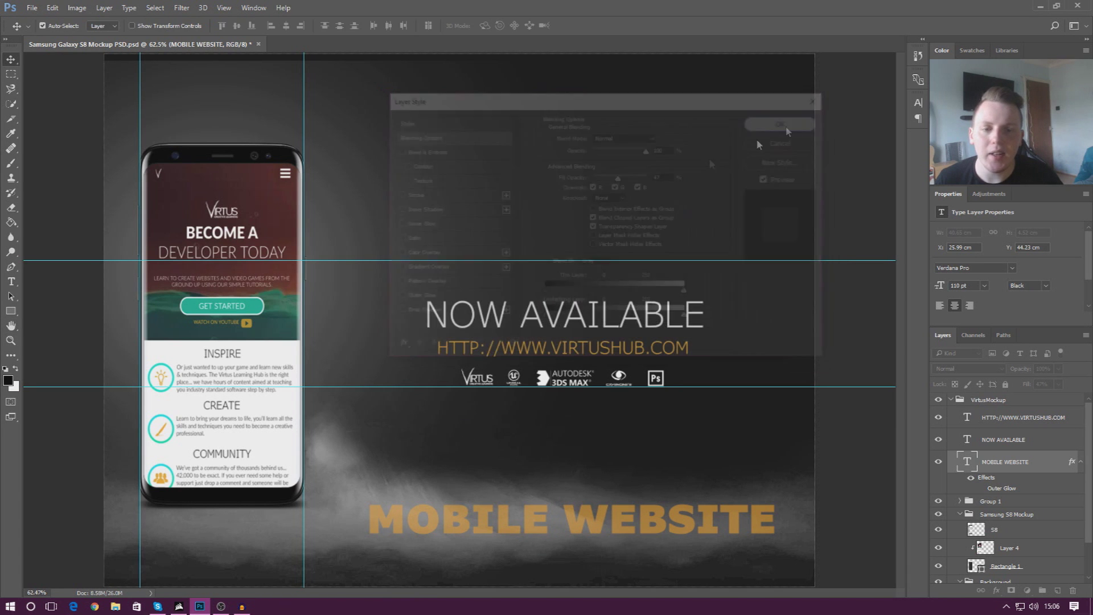
Inspect the lettering up close, then apply Drop Shadow, Outer Glow and Pattern Overlay to MOBILE WEBSITE.
key(z)
drag(448, 563, 472, 551)
click(387, 461)
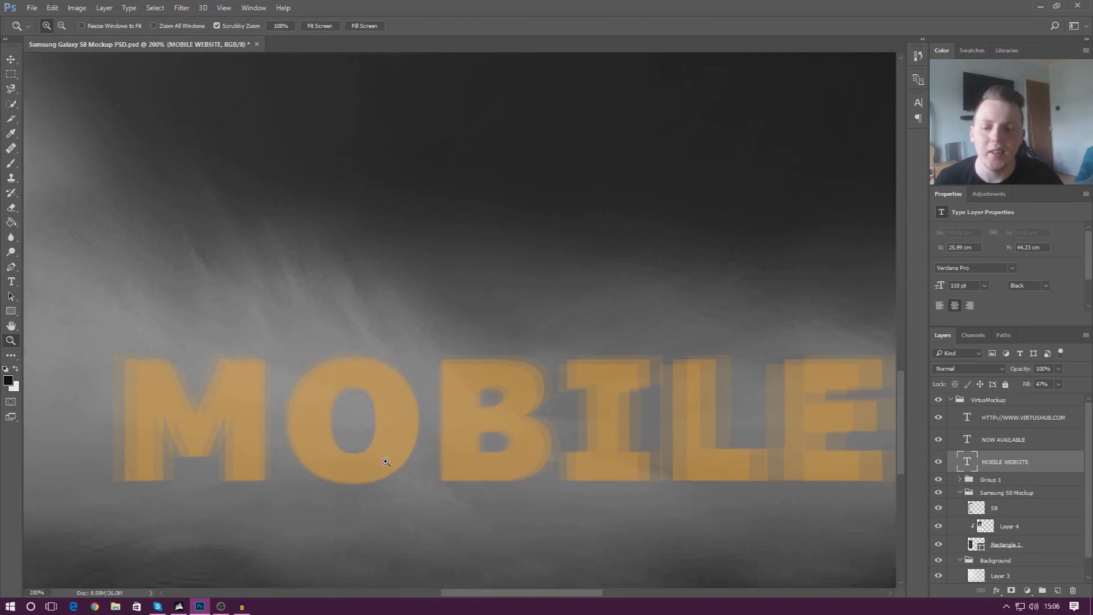
click(387, 461)
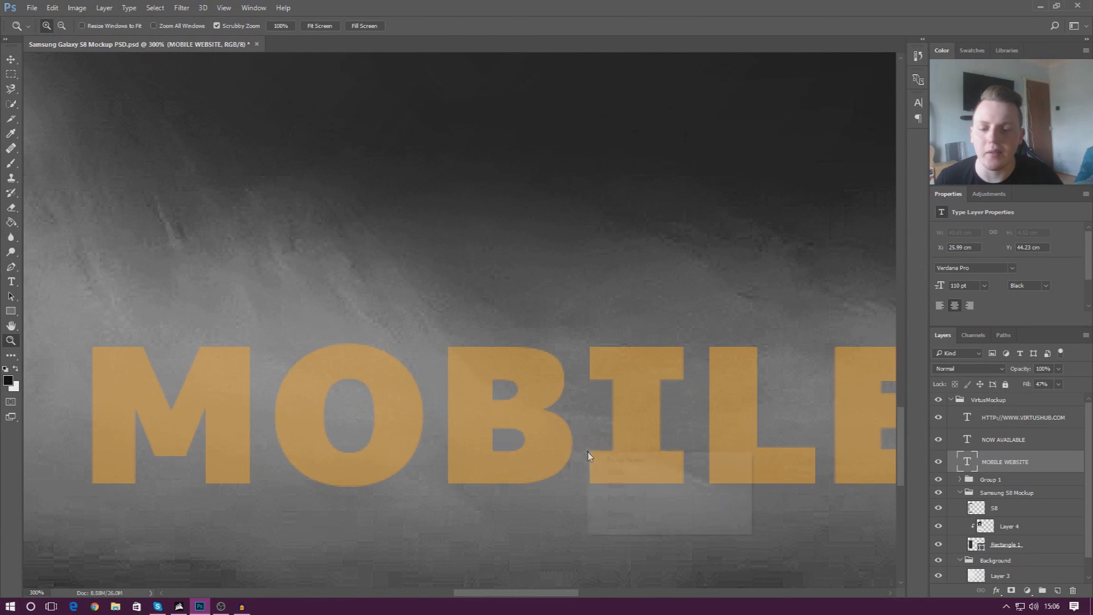
key(ctrl+0)
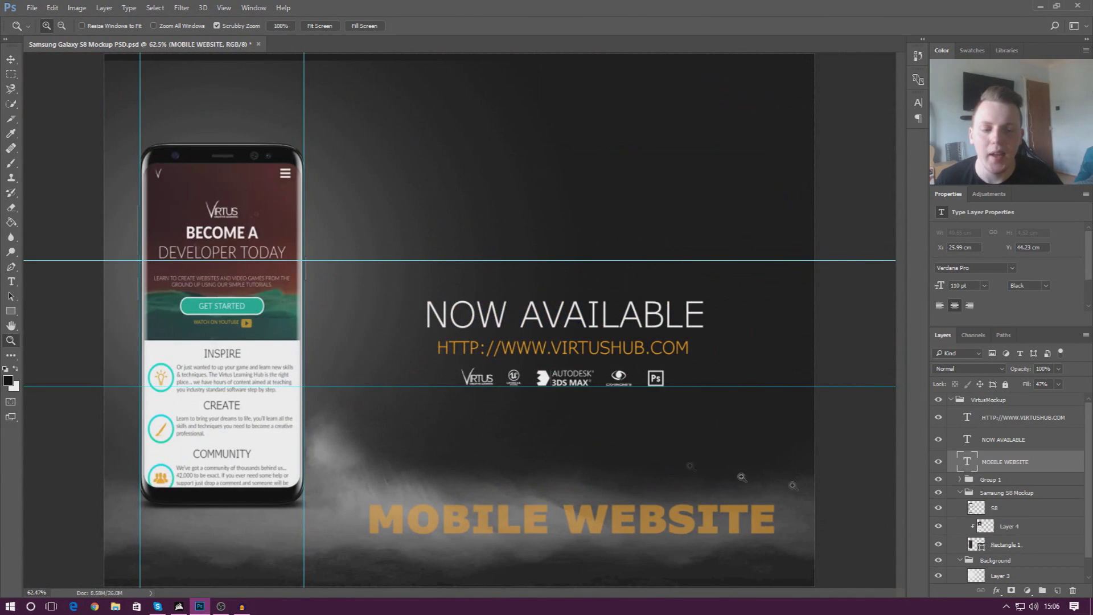
right_click(1017, 470)
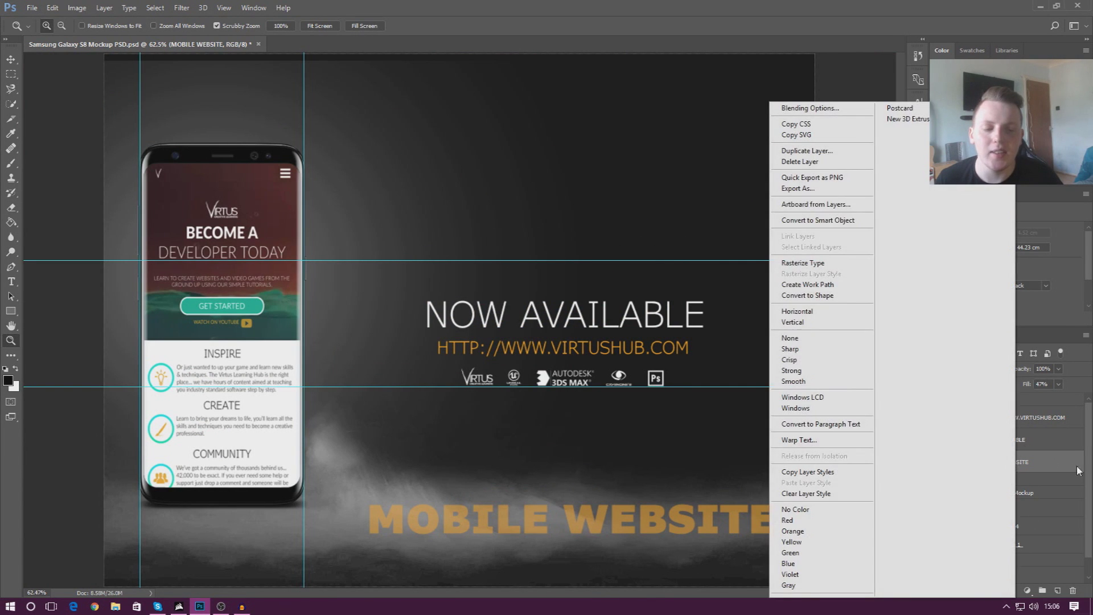
click(848, 109)
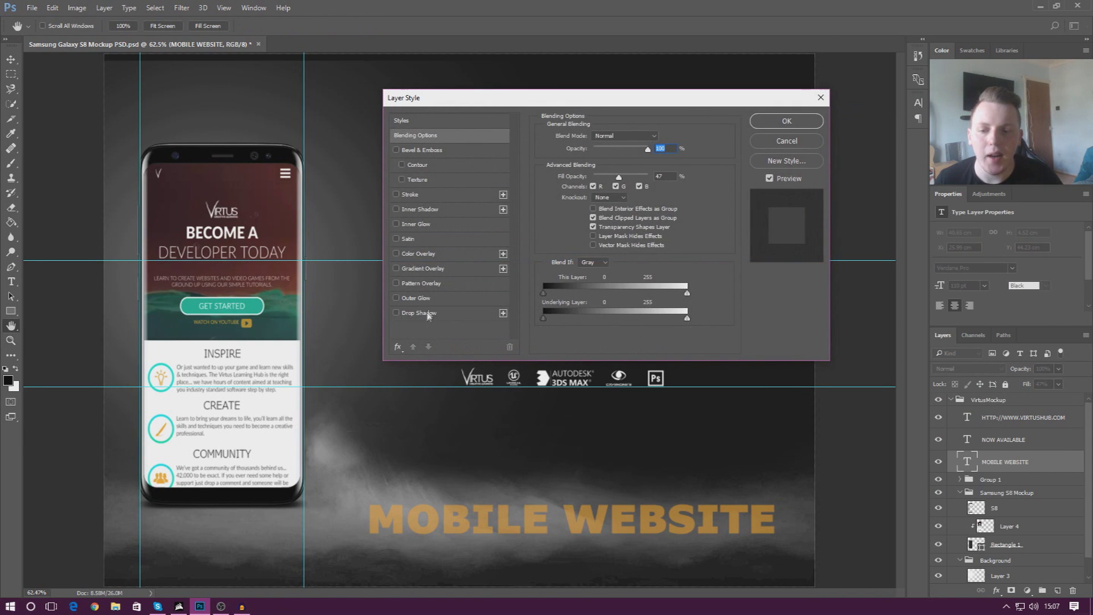
click(428, 313)
click(421, 298)
click(445, 283)
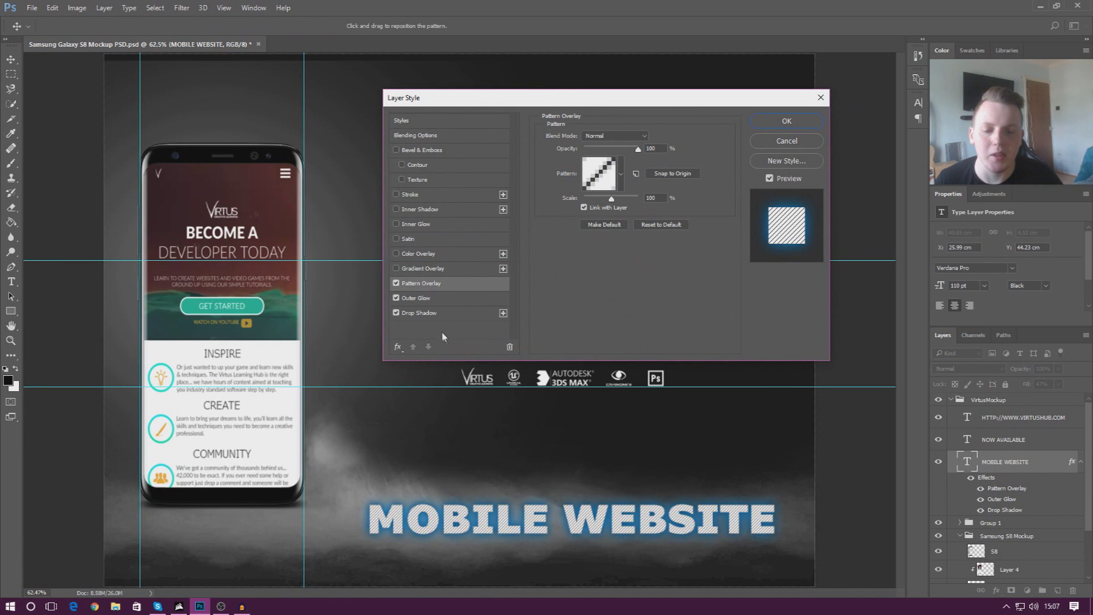
click(784, 121)
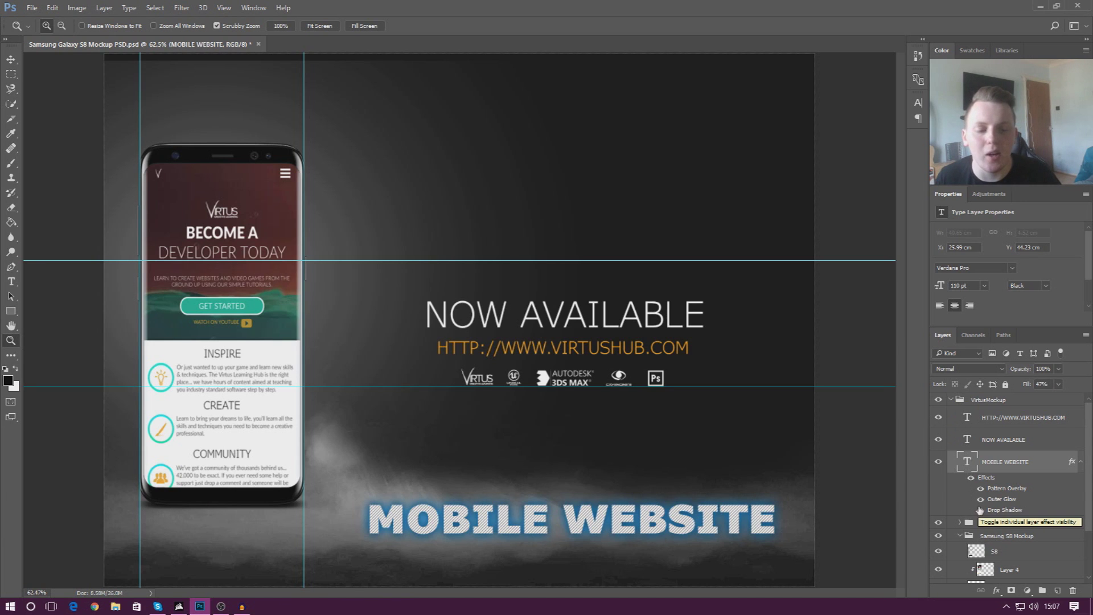
Toggle the Pattern Overlay, Outer Glow and Drop Shadow visibility to compare, leaving all three on.
click(980, 499)
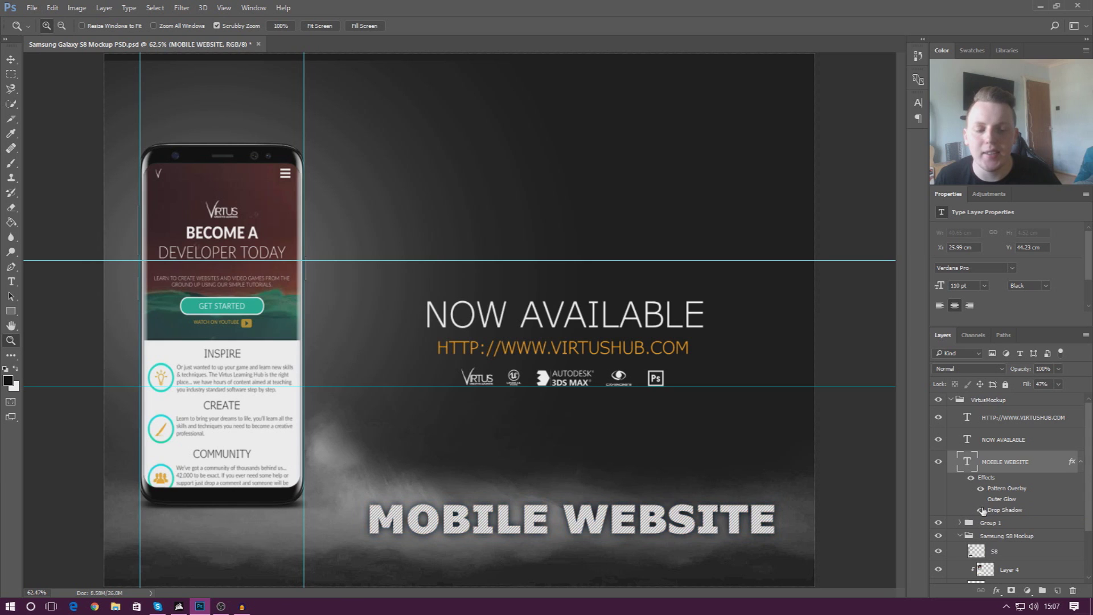
click(980, 499)
click(980, 489)
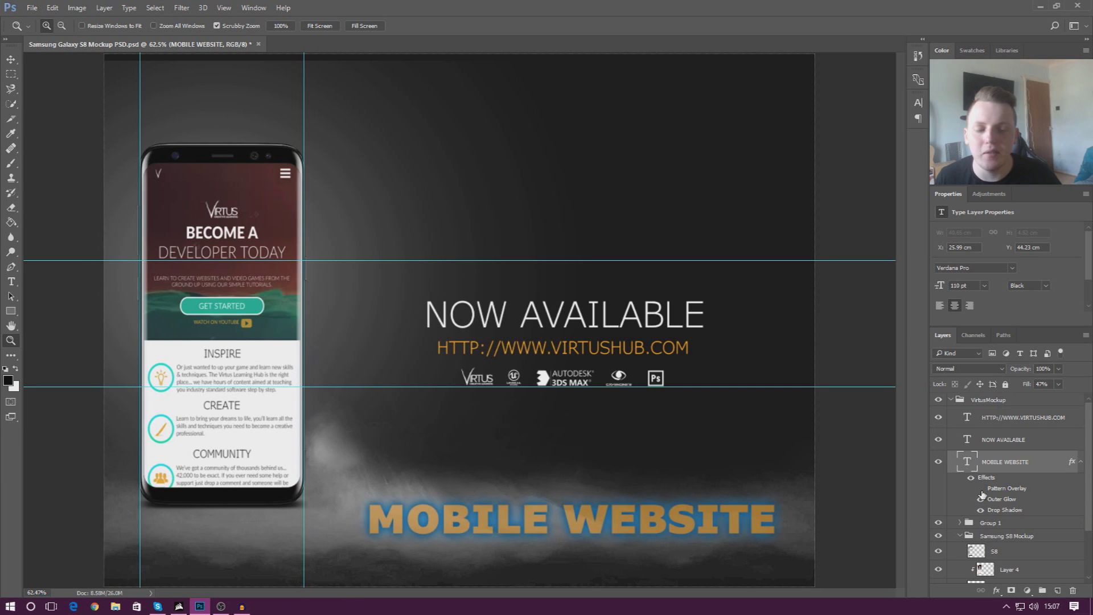
click(981, 489)
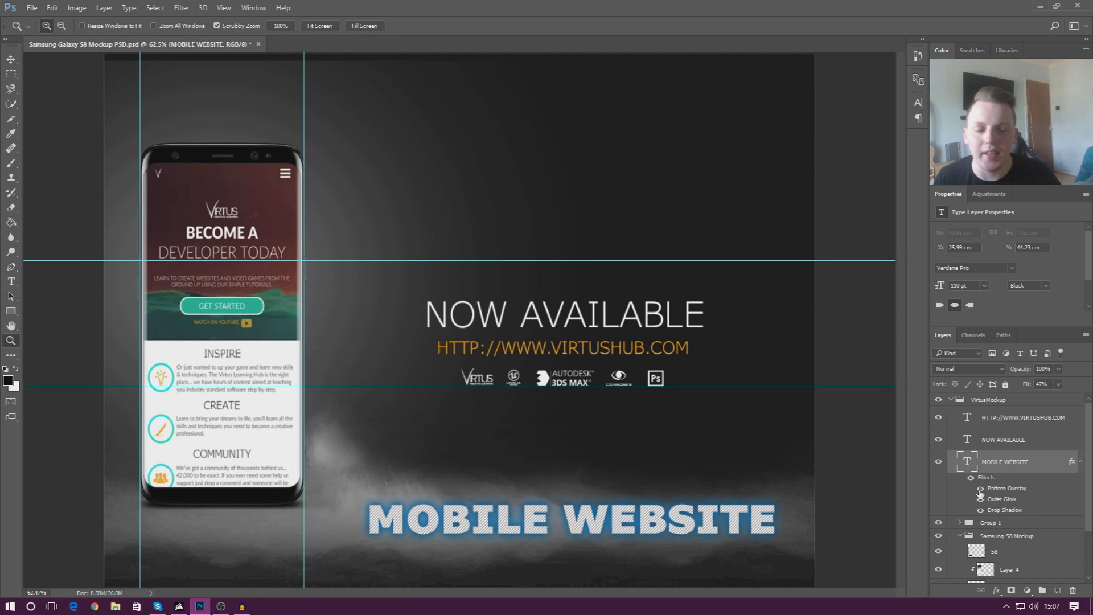
click(981, 488)
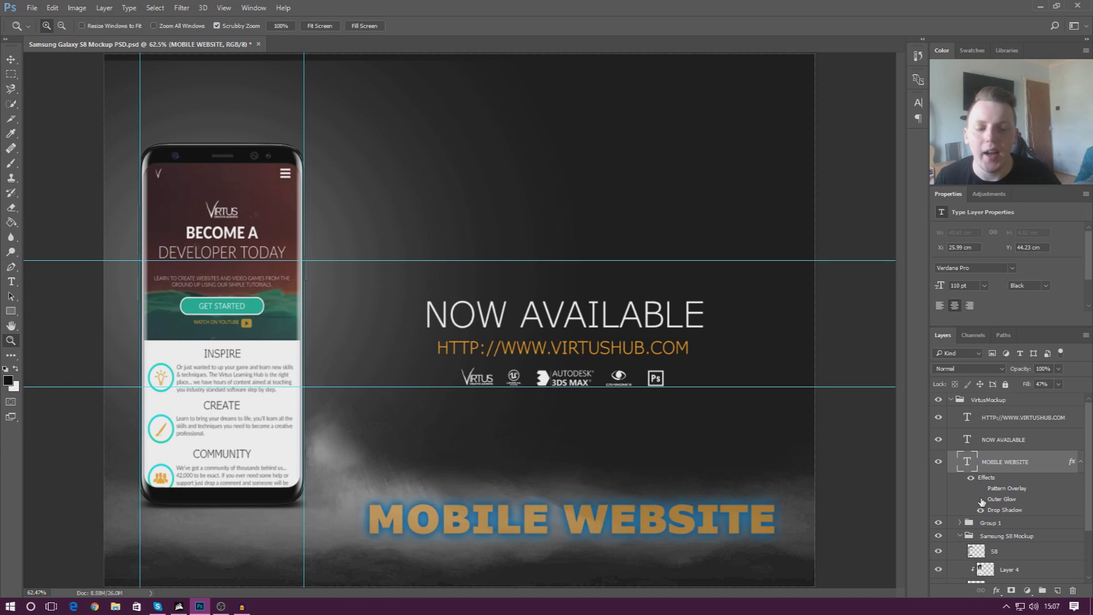
click(980, 499)
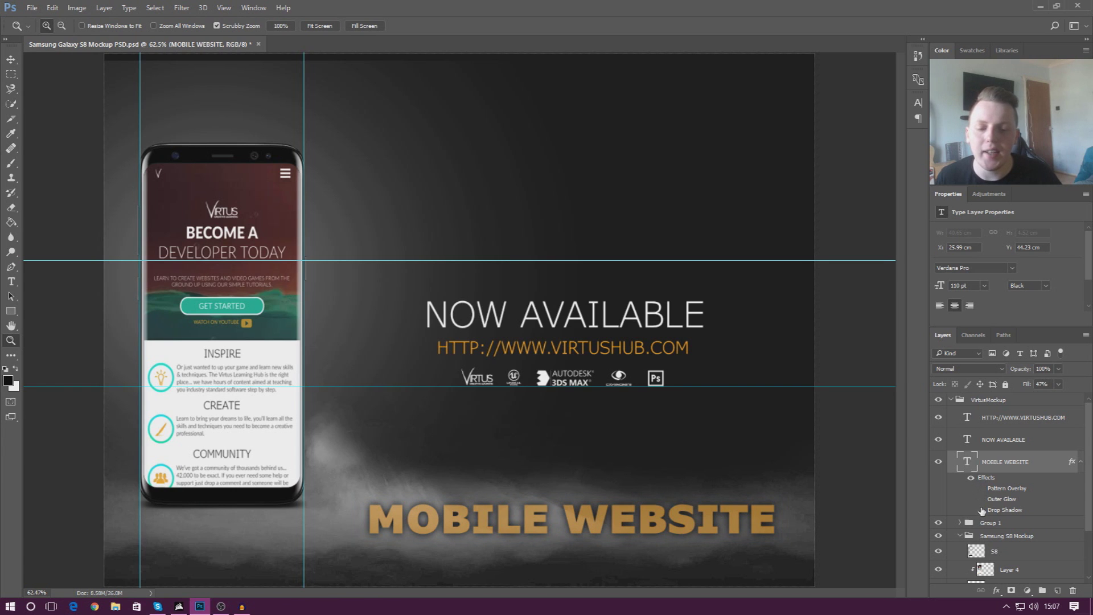
click(980, 510)
click(980, 510)
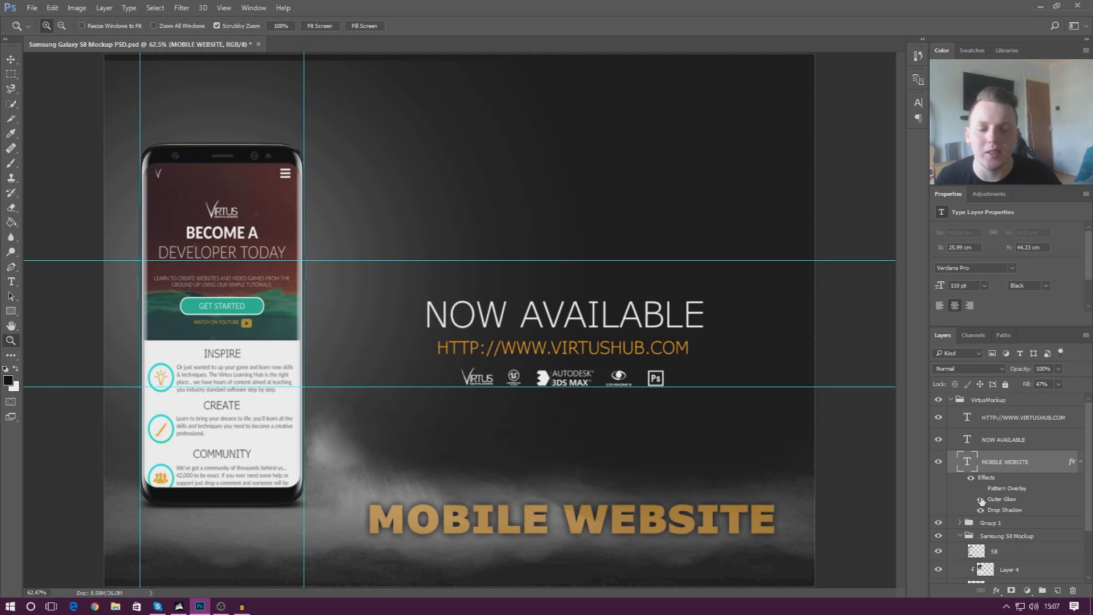
click(980, 500)
click(981, 489)
right_click(991, 463)
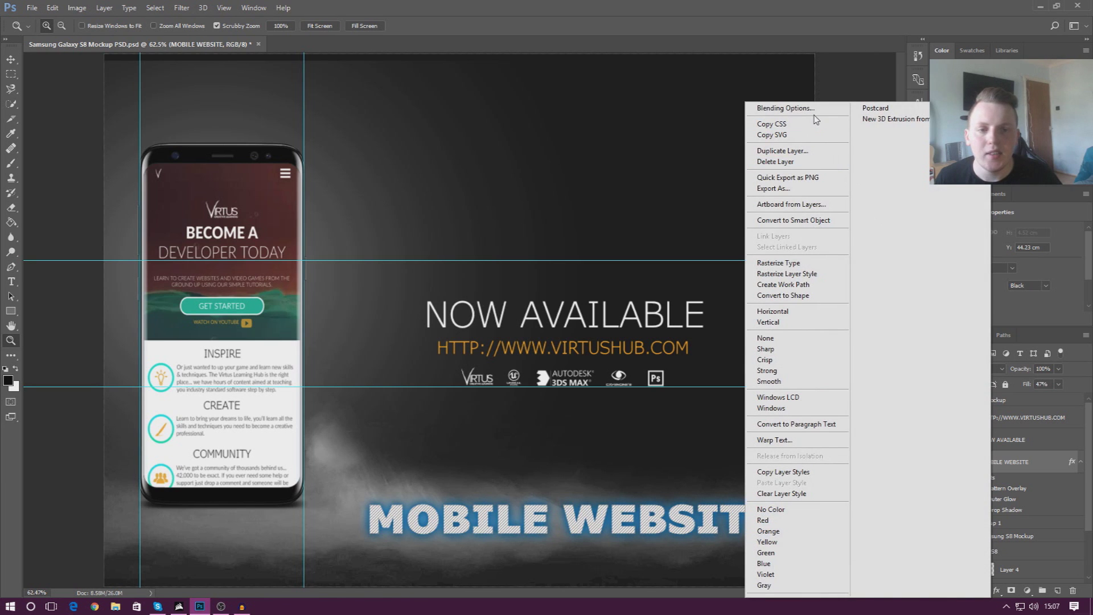
Turn off the Outer Glow and Pattern Overlay effects on MOBILE WEBSITE.
click(785, 109)
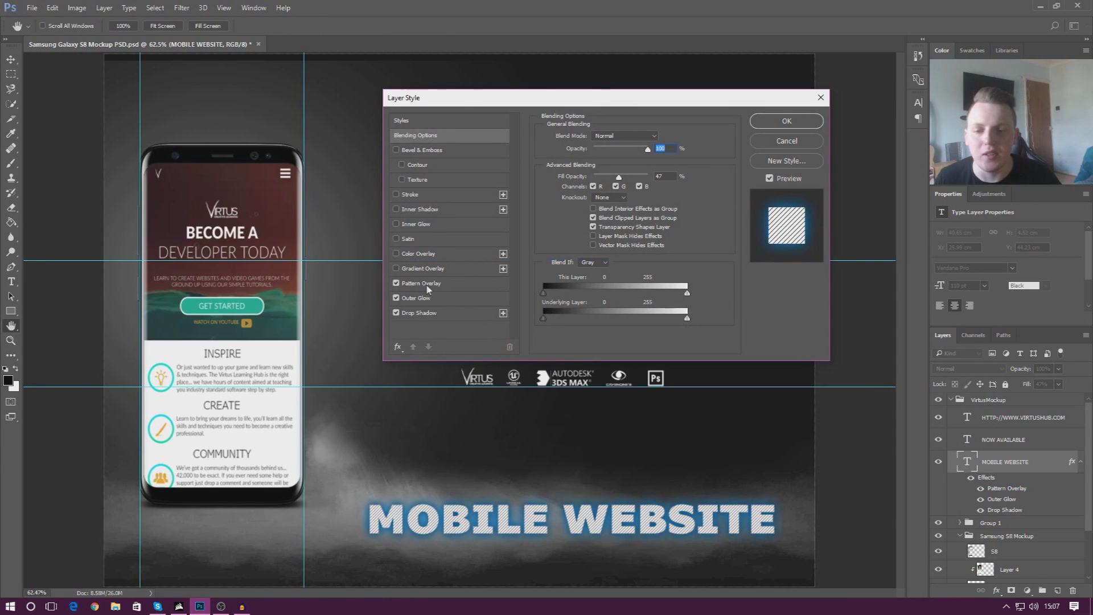
click(418, 297)
click(396, 298)
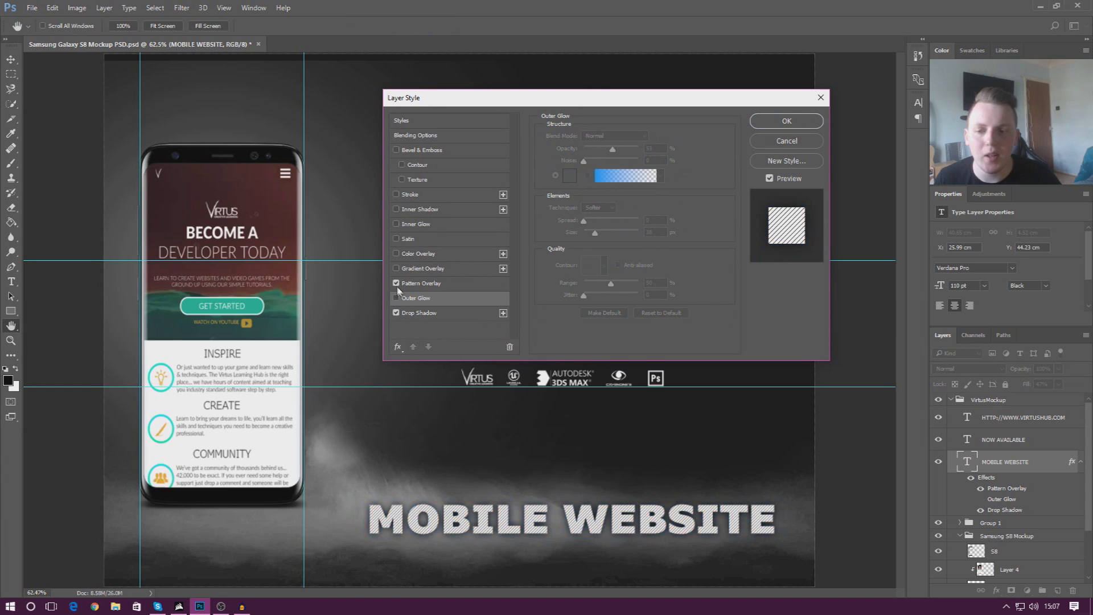
click(396, 284)
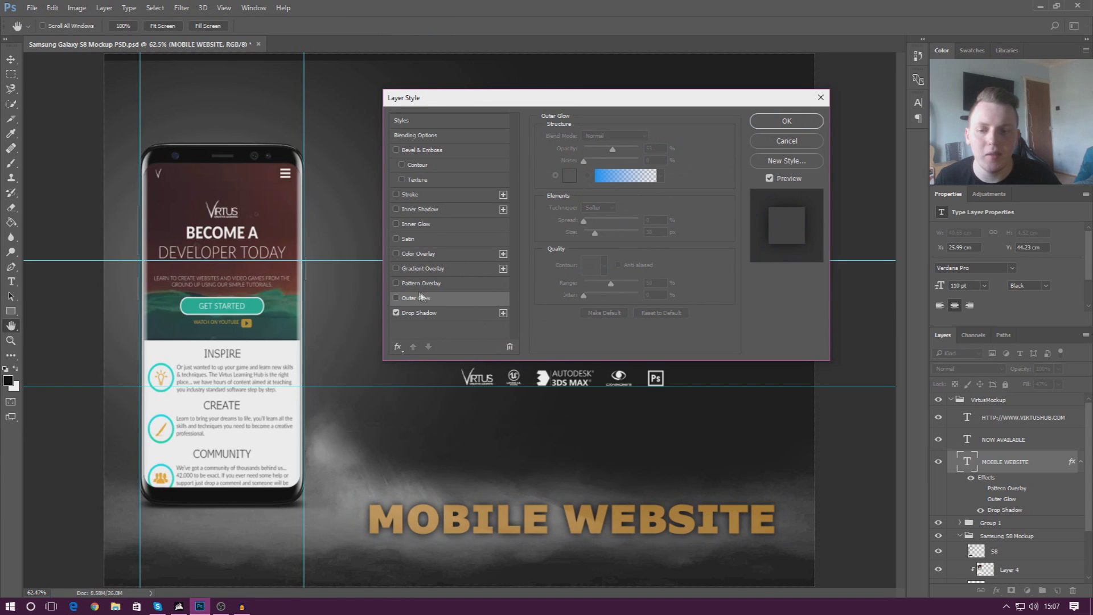
Set the Drop Shadow blend mode to Multiply, adjust its opacity, and apply the style.
click(436, 322)
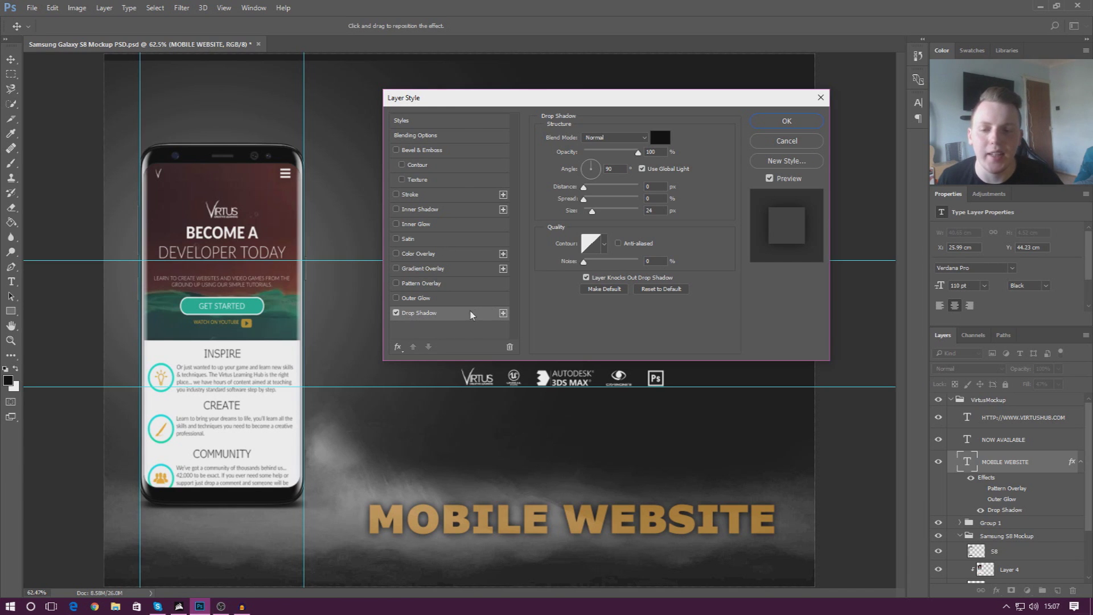
drag(636, 103, 617, 103)
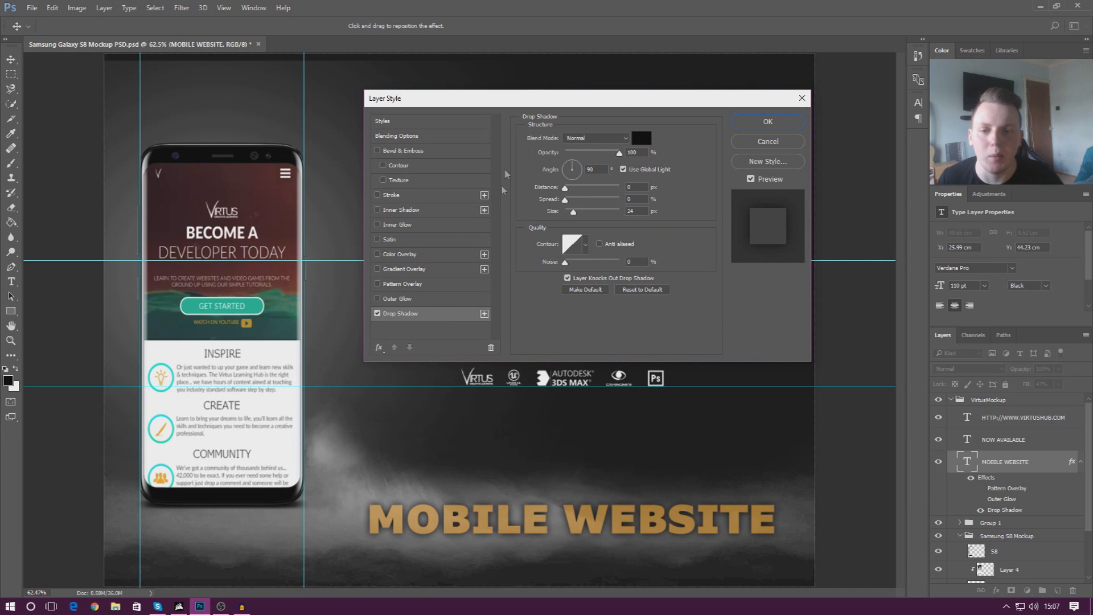
click(584, 139)
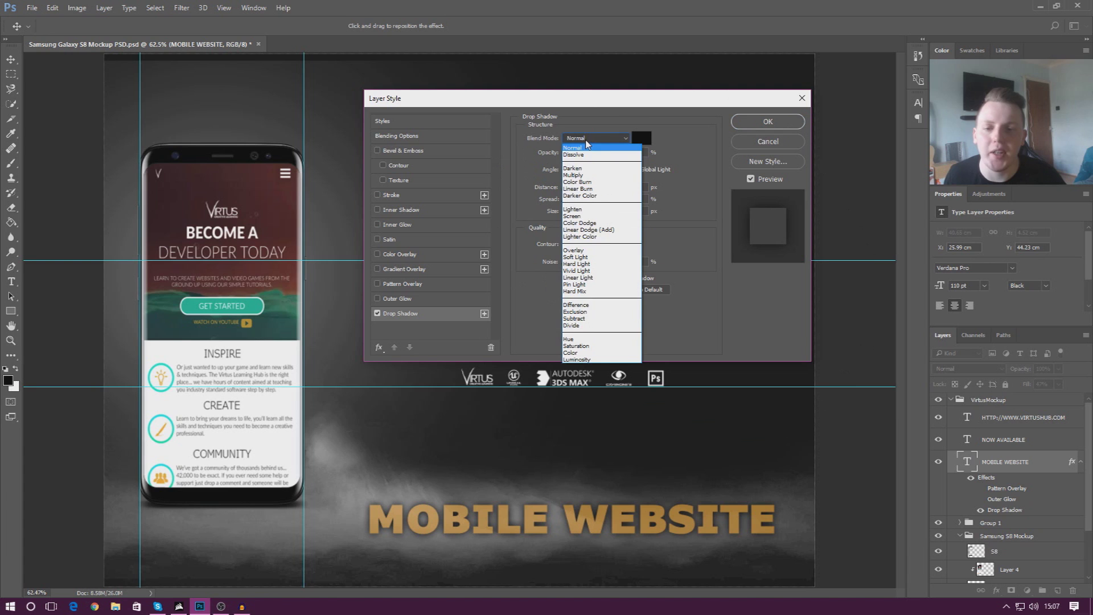
click(583, 177)
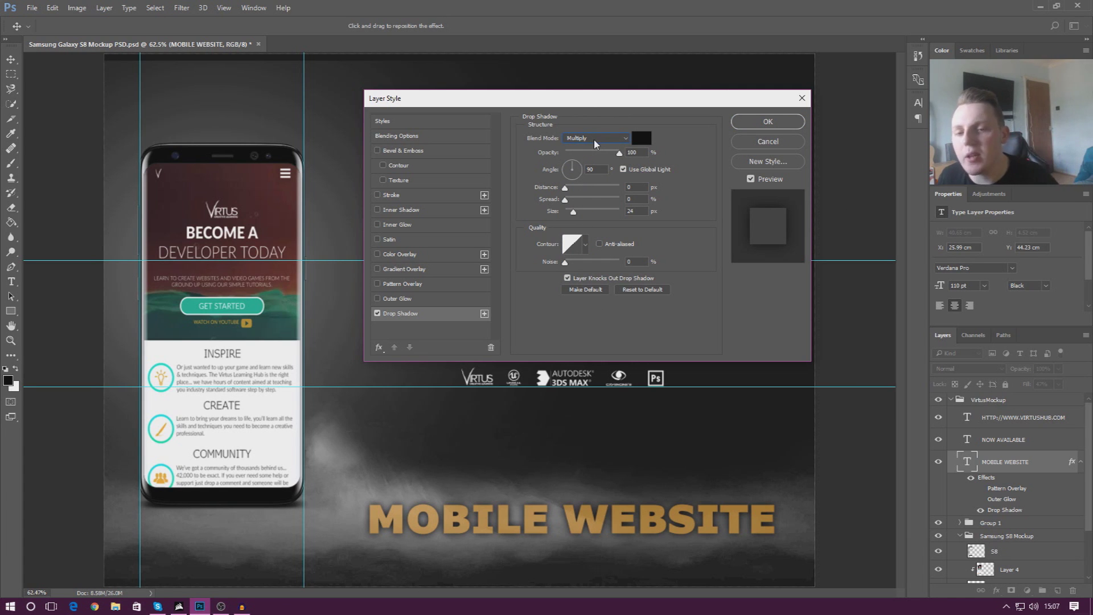
click(594, 139)
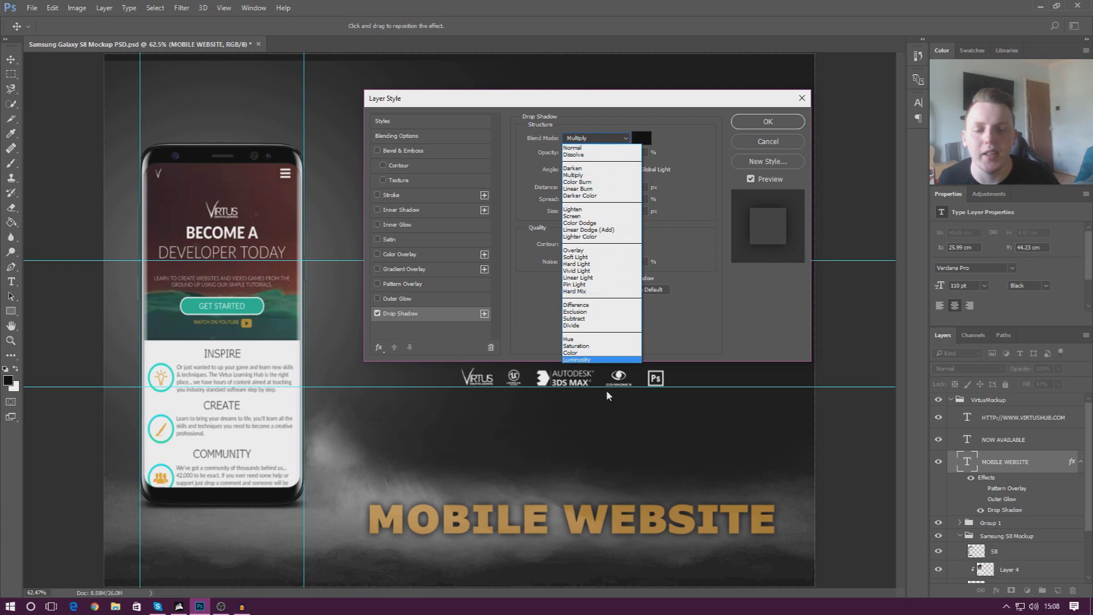
click(595, 121)
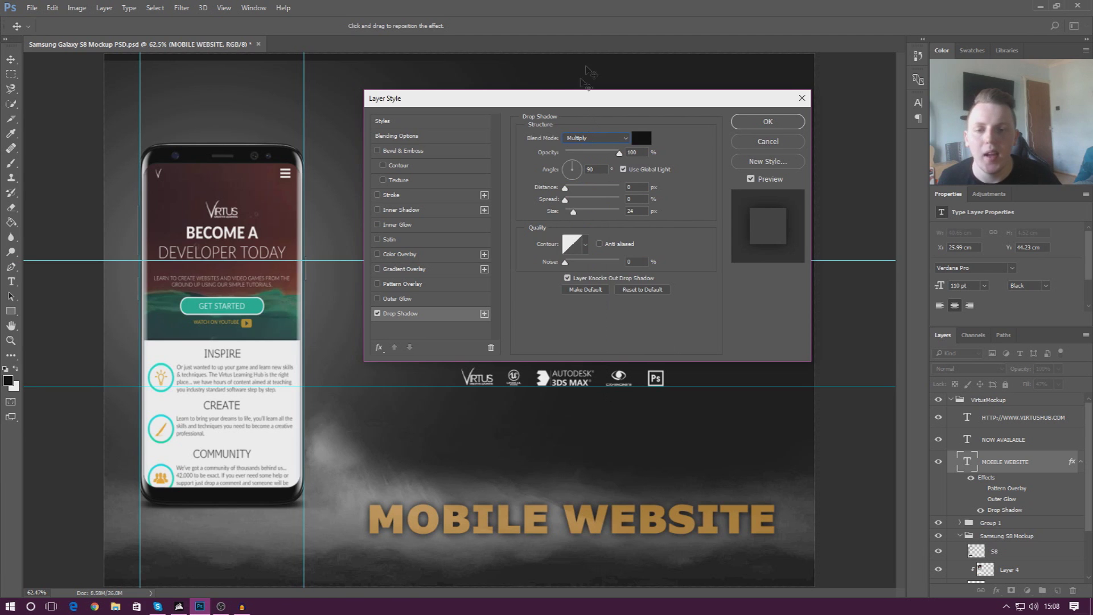
drag(569, 100, 580, 92)
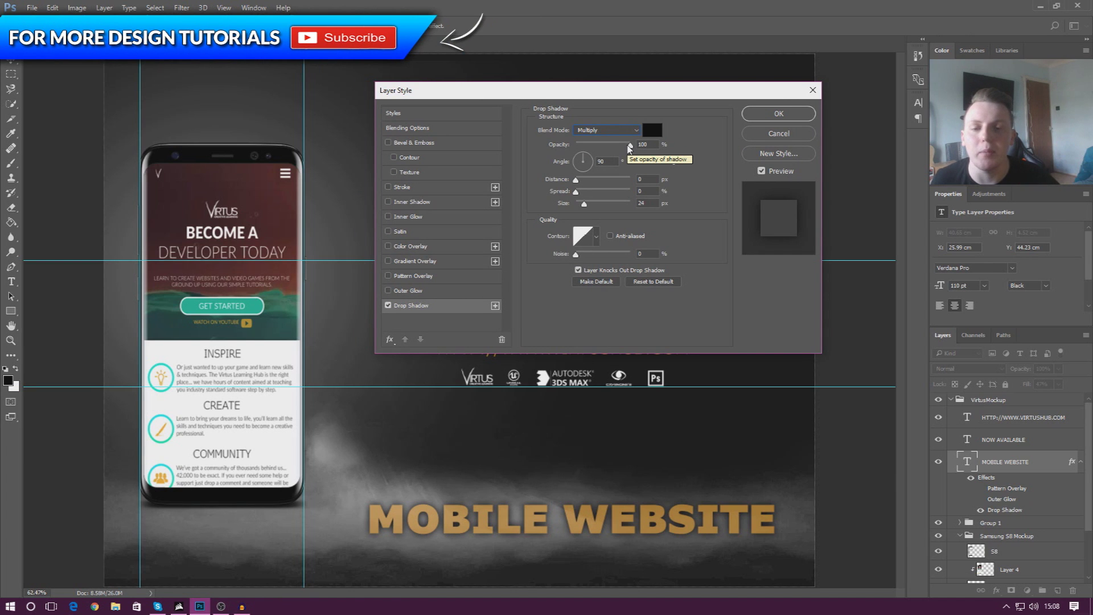
mouse_move(630, 147)
mouse_down()
mouse_move(574, 161)
mouse_move(634, 161)
mouse_up()
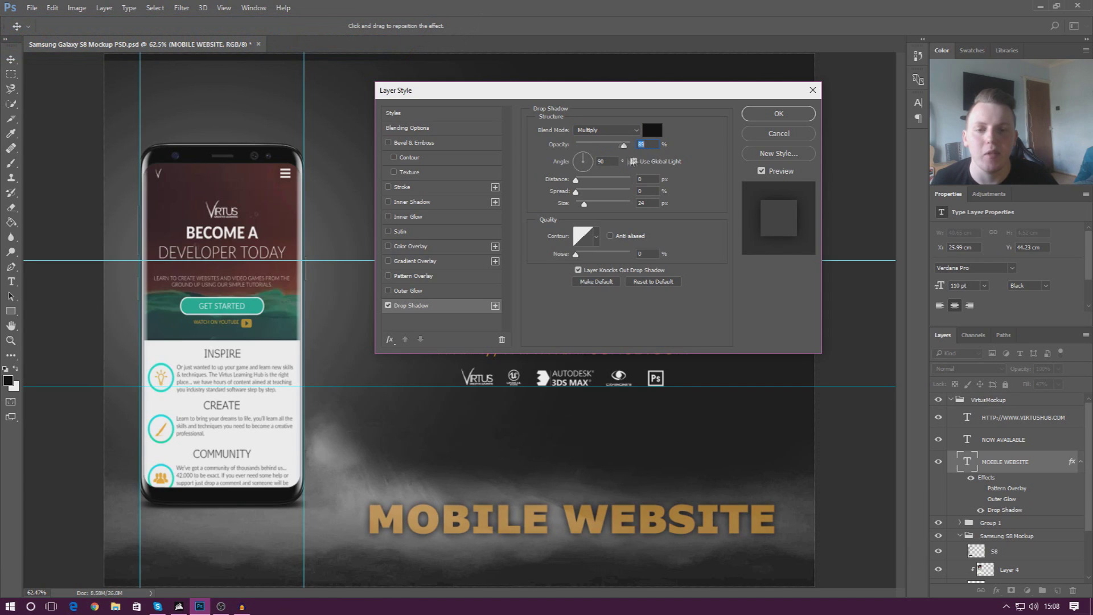
click(778, 113)
key(z)
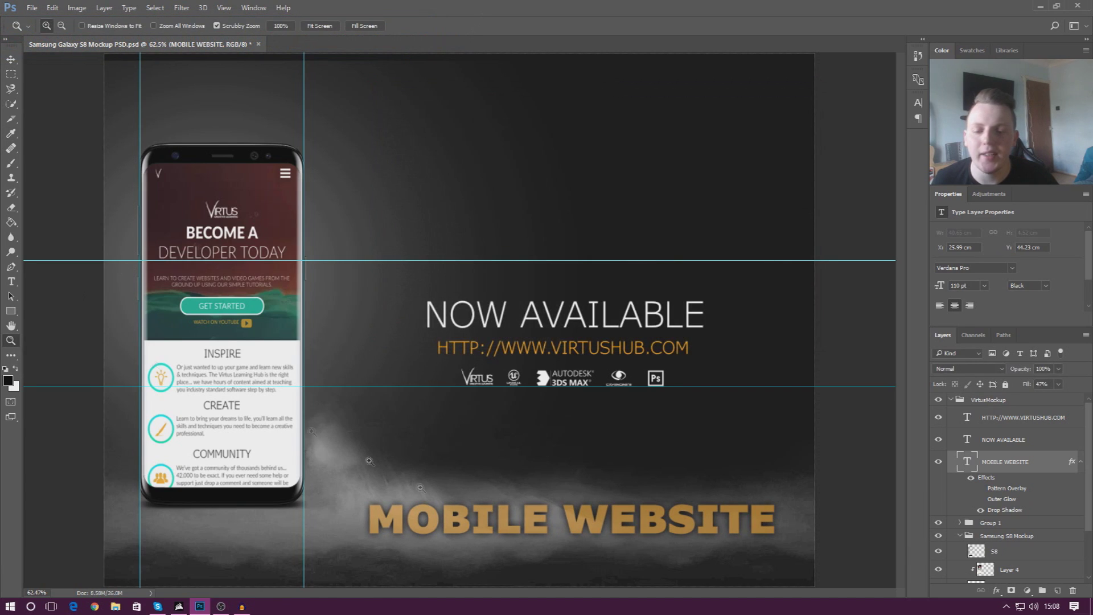
drag(407, 481, 499, 515)
Zoom closer on MOBILE WEBSITE, then reopen its Drop Shadow settings with opacity at 100%.
scroll(499, 516, down, 3)
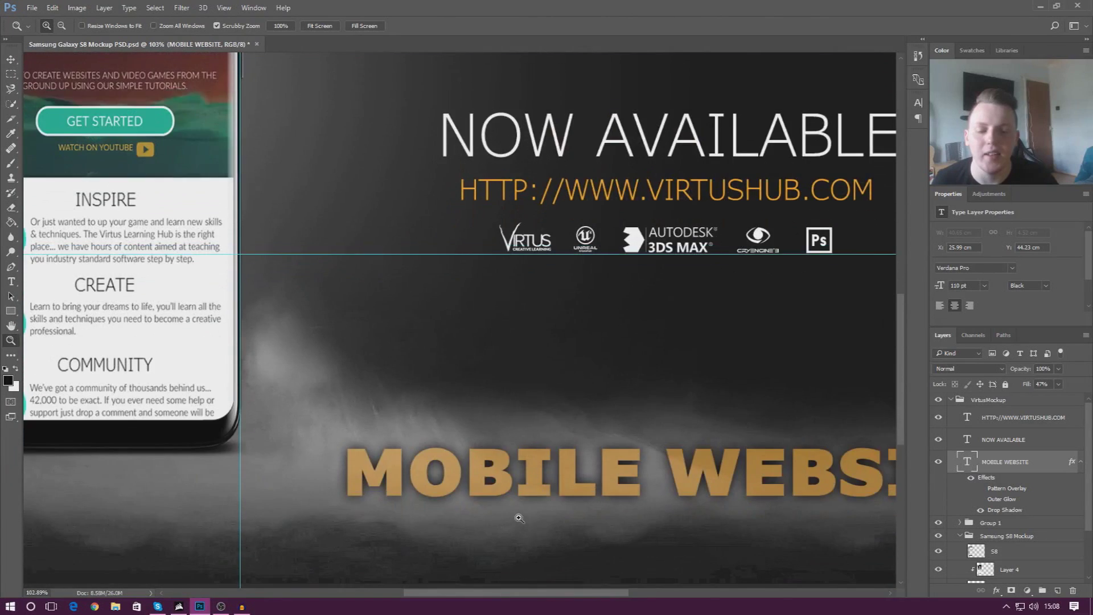
drag(533, 593, 589, 594)
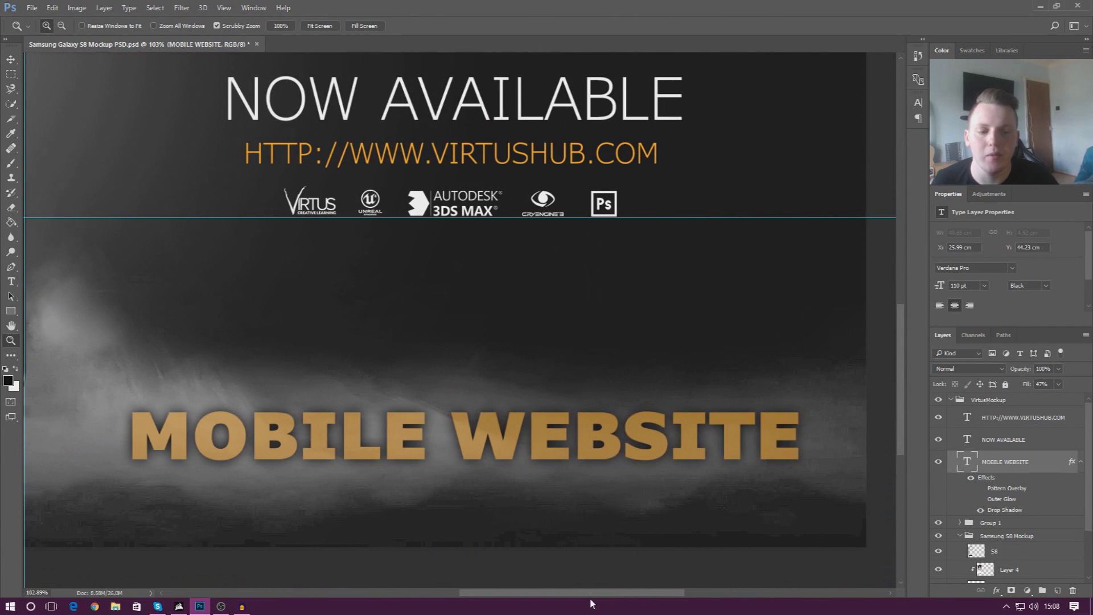
right_click(1017, 461)
click(812, 108)
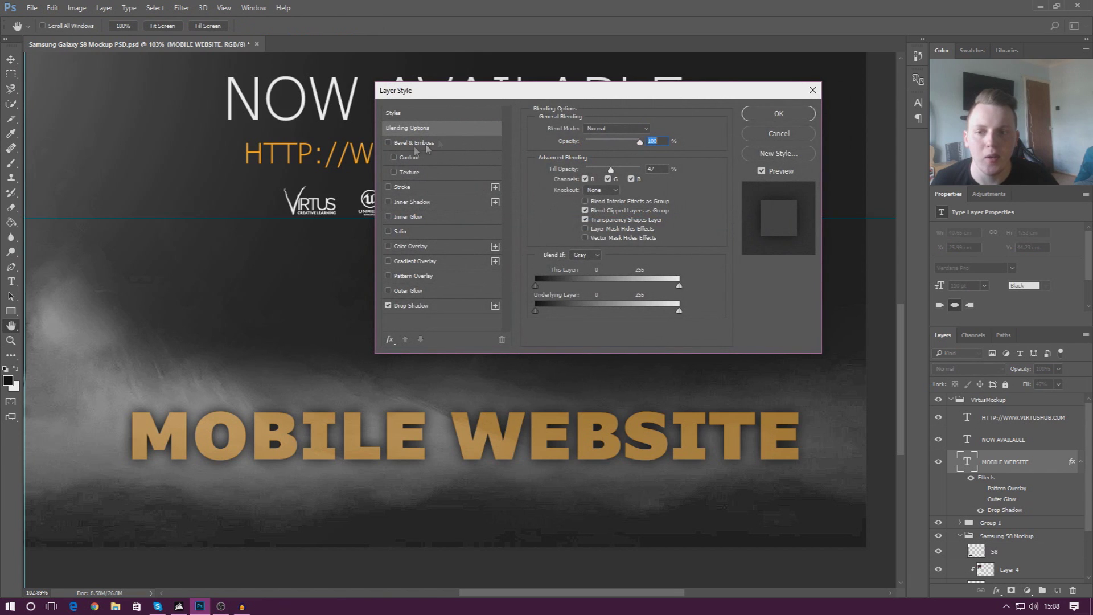
click(407, 310)
drag(629, 146, 720, 193)
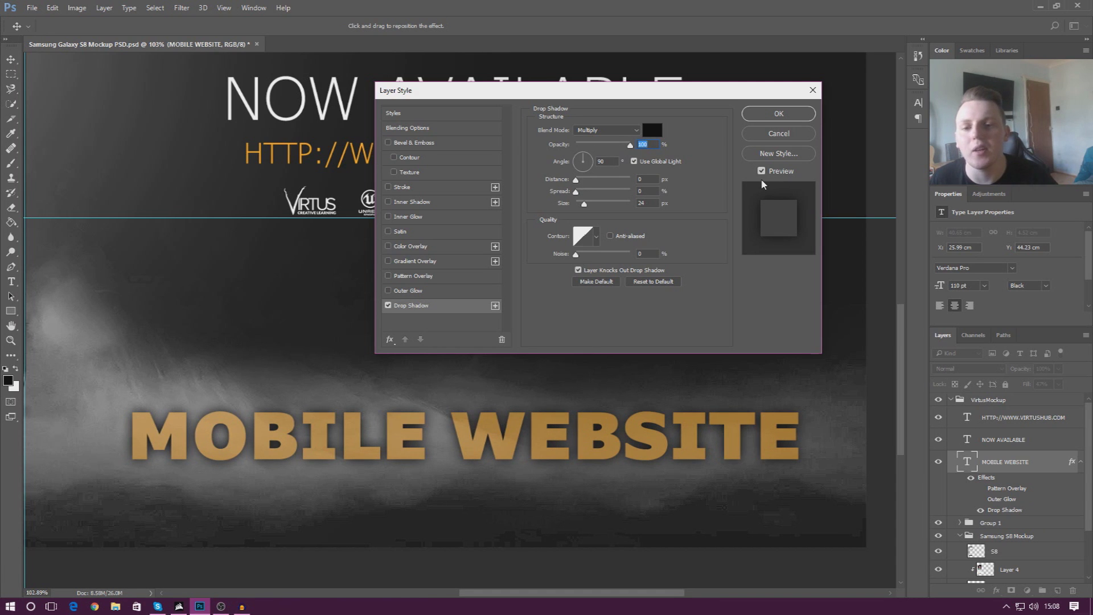
drag(623, 94, 641, 89)
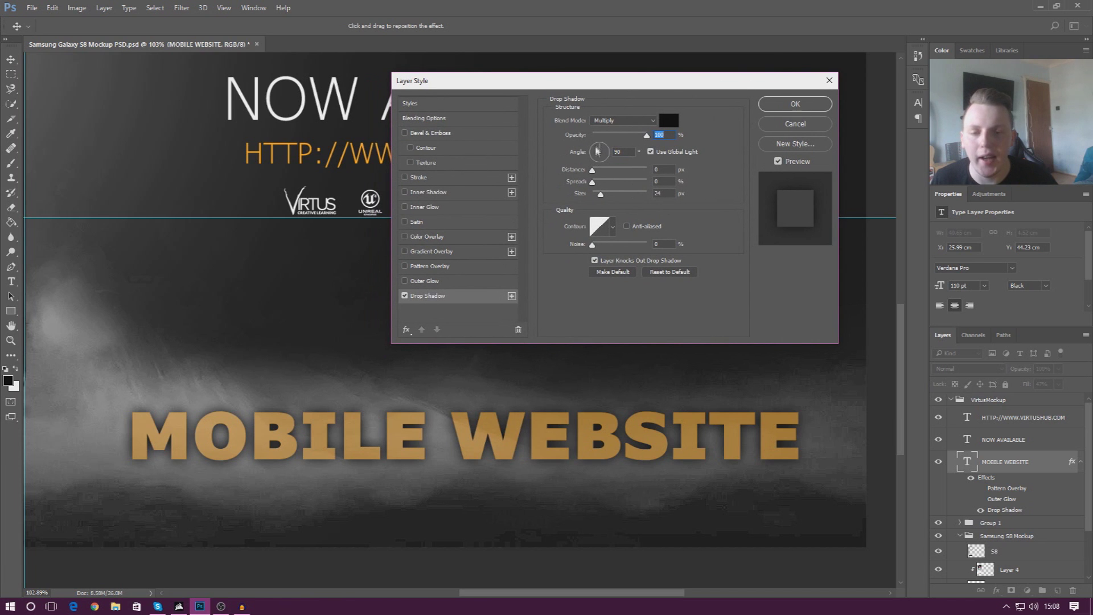
Disable Use Global Light and set the shadow angle to 92° so it falls below the letters.
mouse_move(594, 159)
mouse_down()
mouse_move(601, 174)
mouse_move(599, 151)
mouse_move(612, 147)
mouse_up()
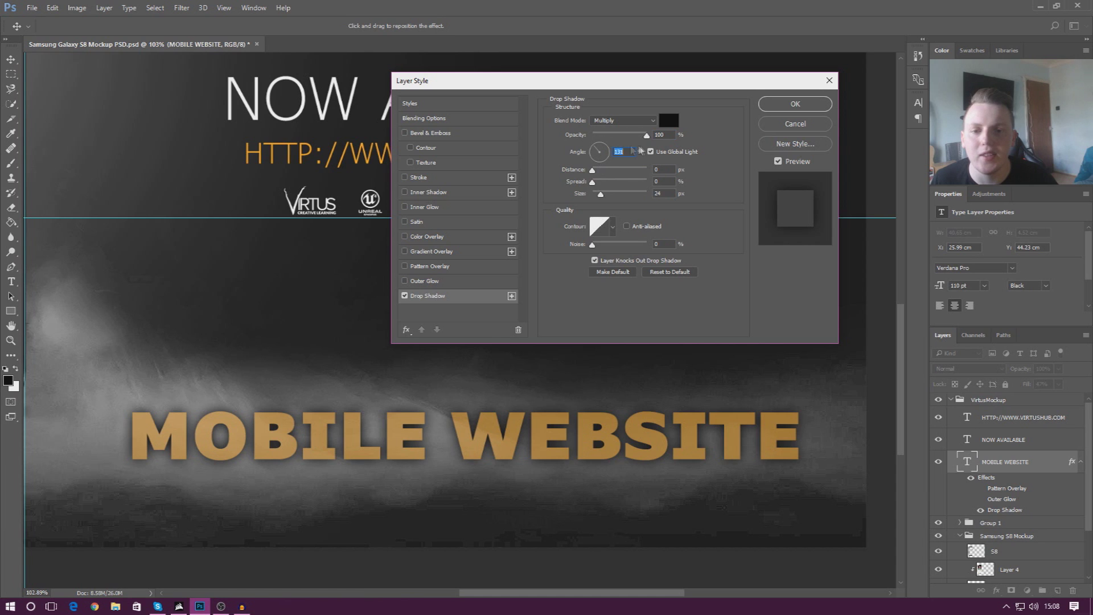
click(650, 152)
drag(588, 167, 605, 180)
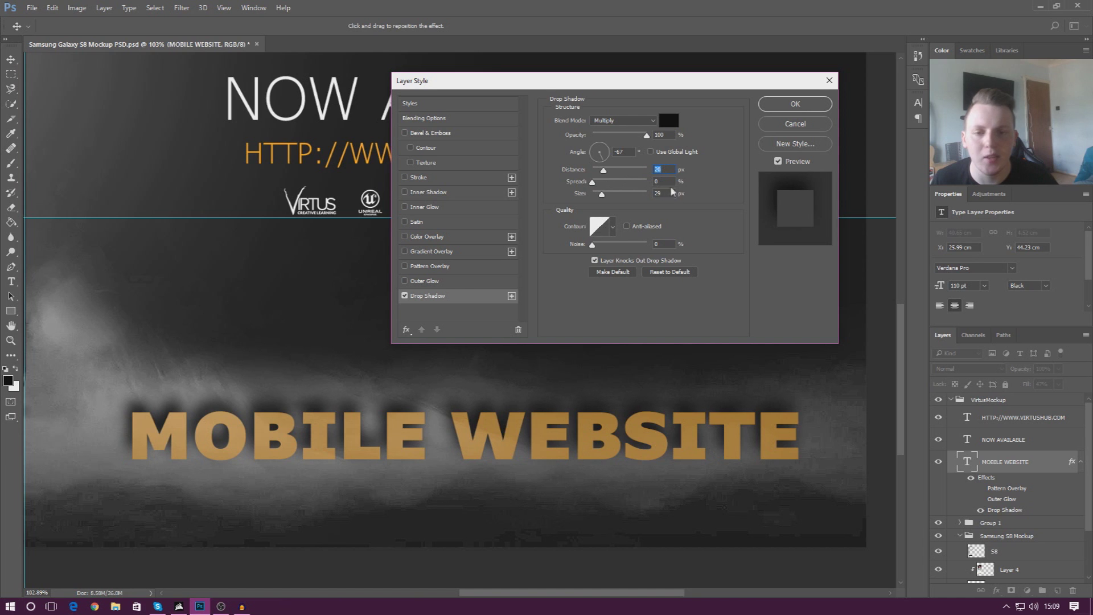
click(598, 149)
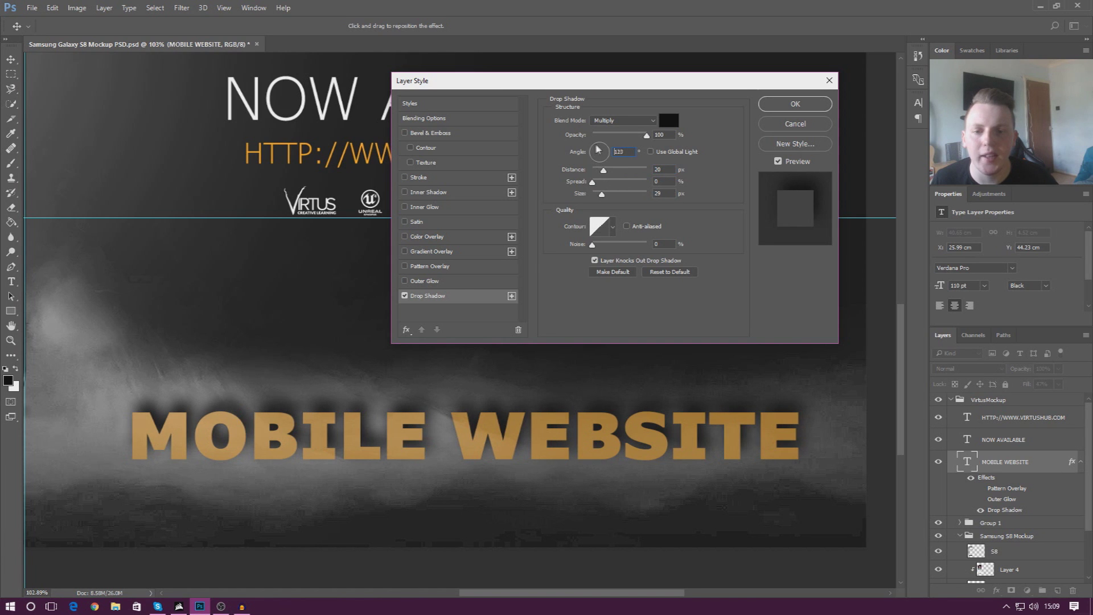
mouse_move(597, 149)
mouse_down()
mouse_move(593, 161)
mouse_move(605, 158)
mouse_up()
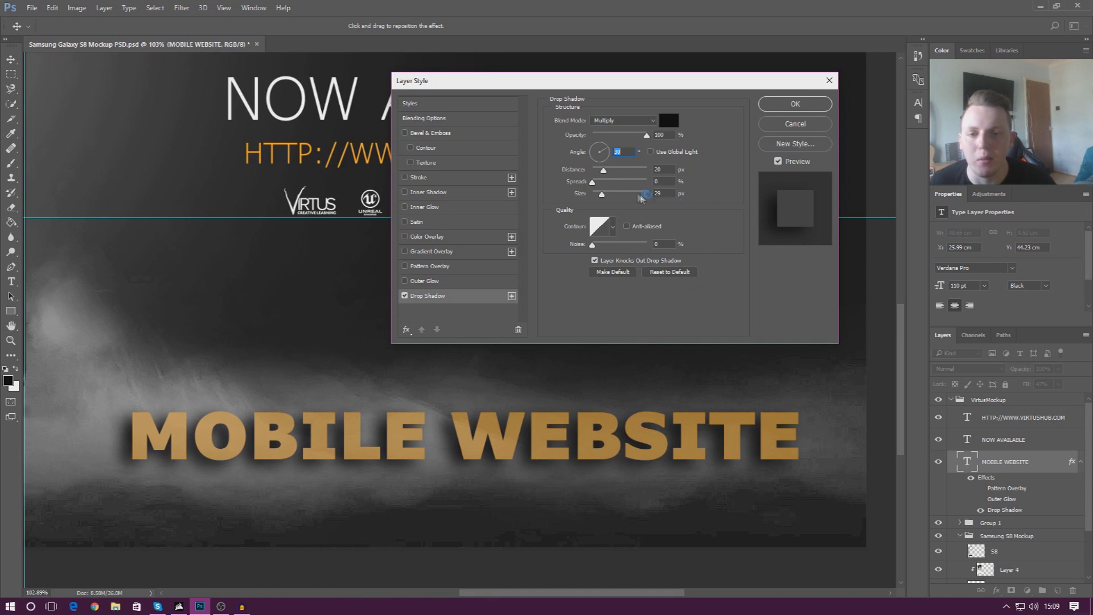
click(603, 143)
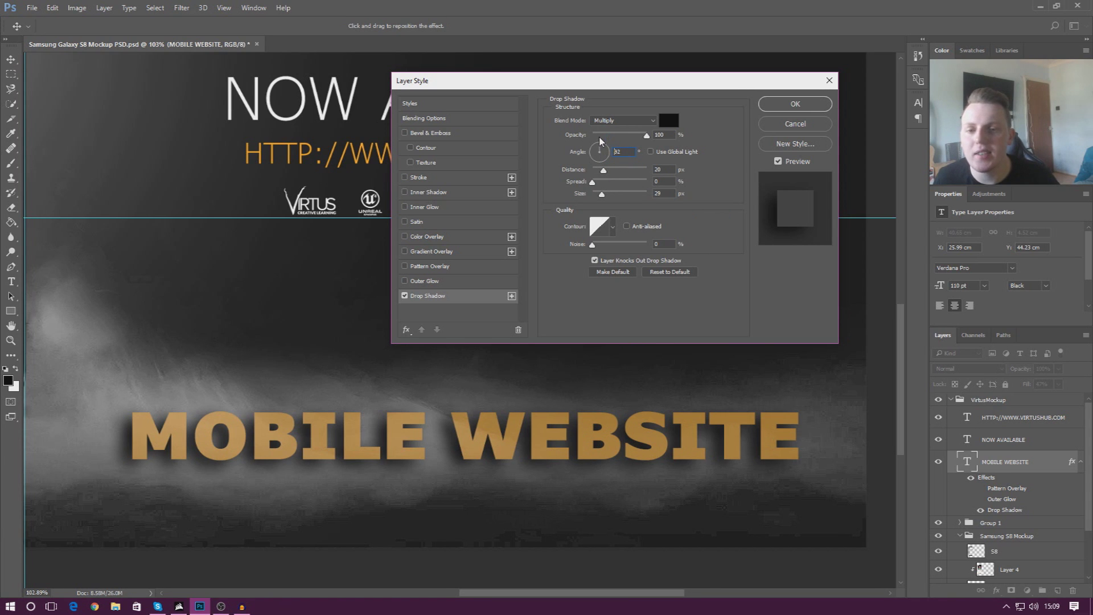
key(Up)
key(Up)
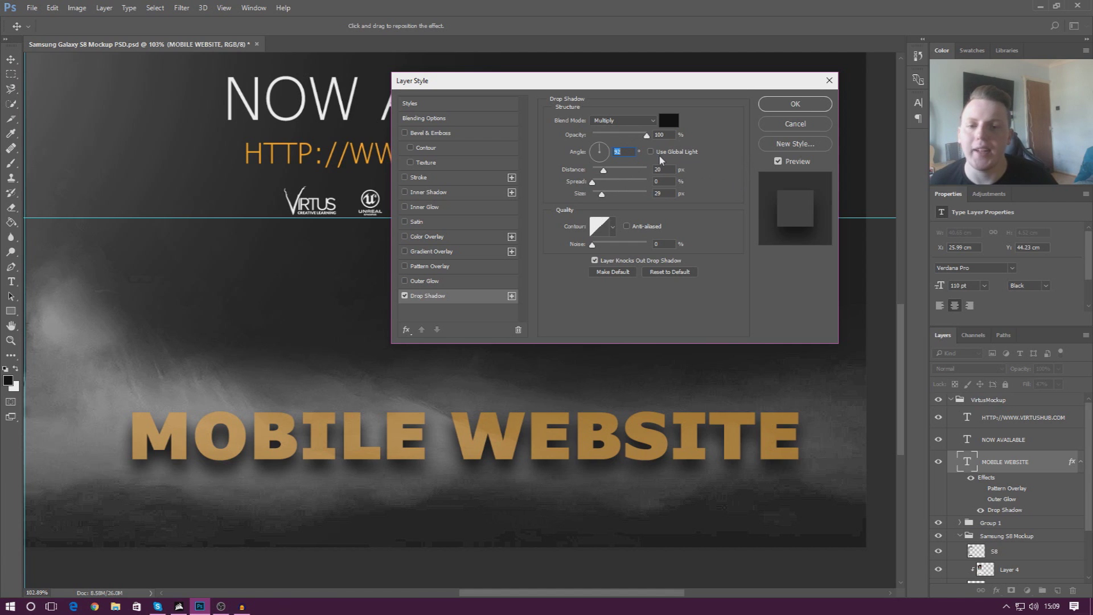
Re-enable Use Global Light, returning the drop shadow angle to 131°.
click(650, 151)
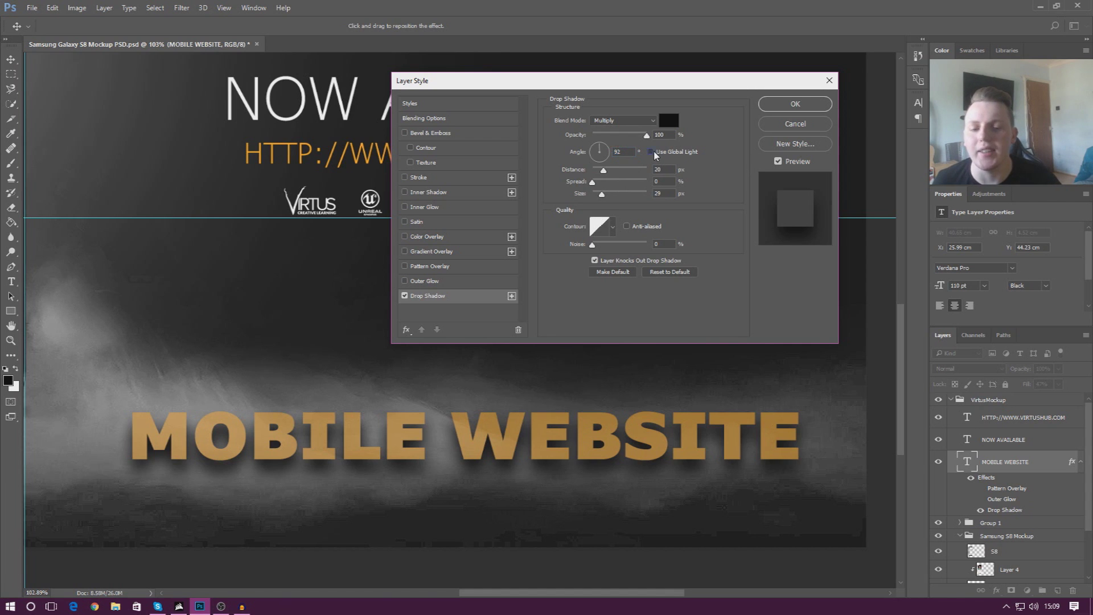
click(651, 152)
click(654, 153)
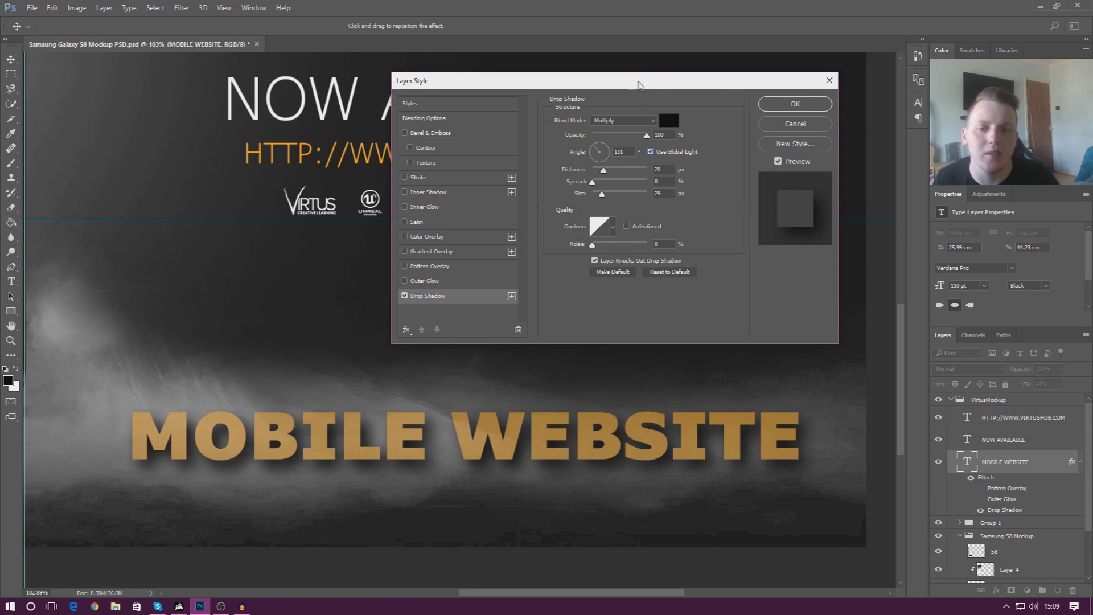
mouse_move(639, 85)
mouse_down()
mouse_move(675, 75)
mouse_move(640, 90)
mouse_up()
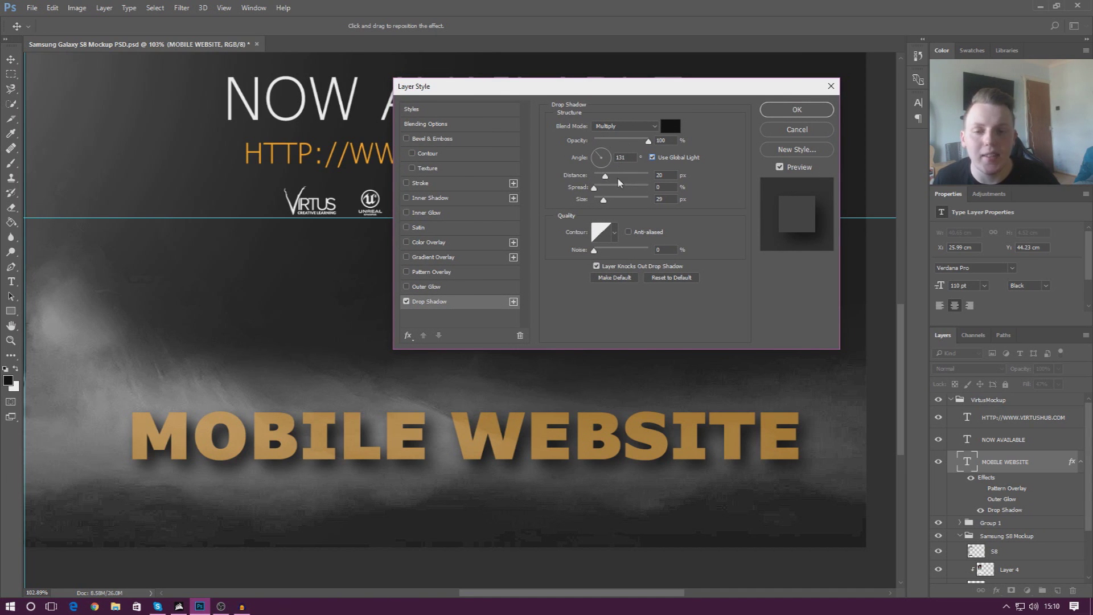
Try drop shadow distances up to 100 px, settle on 23 px, and readjust the size.
drag(619, 182, 581, 194)
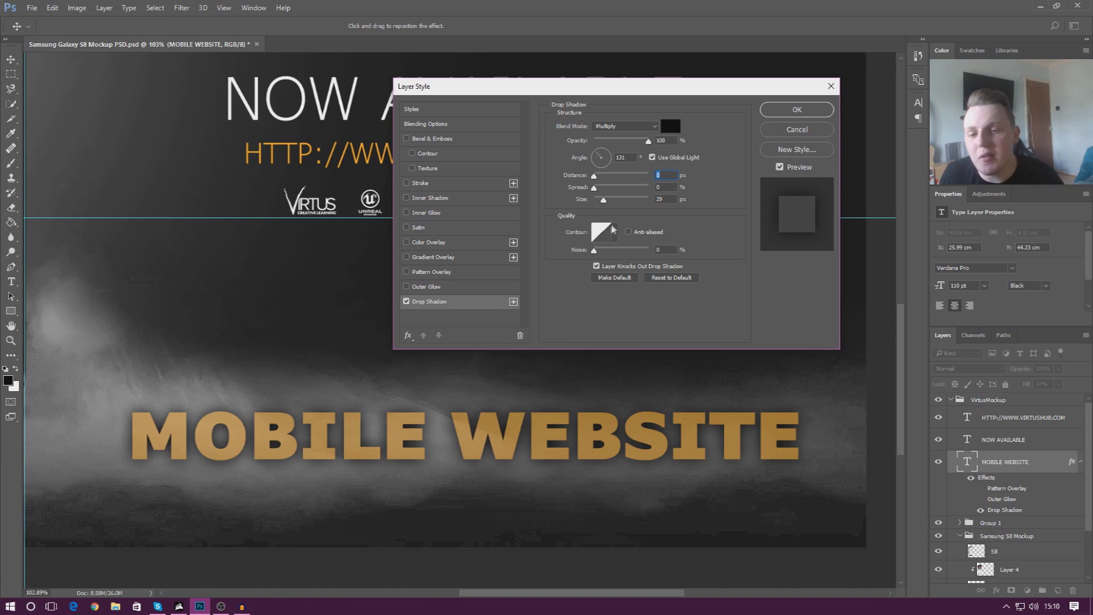
drag(594, 180, 597, 182)
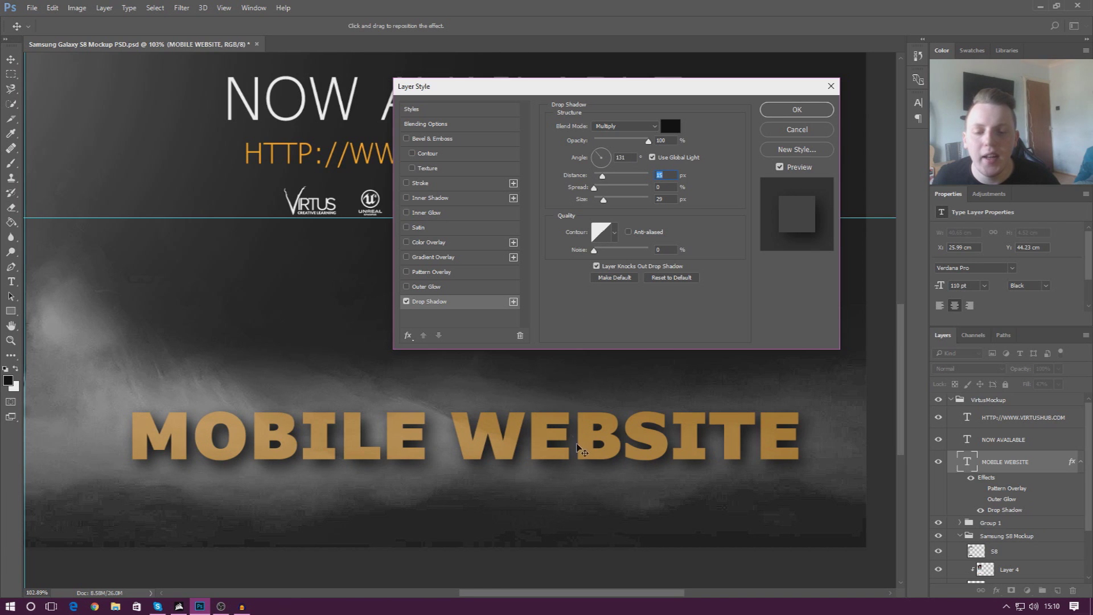
drag(604, 179, 638, 186)
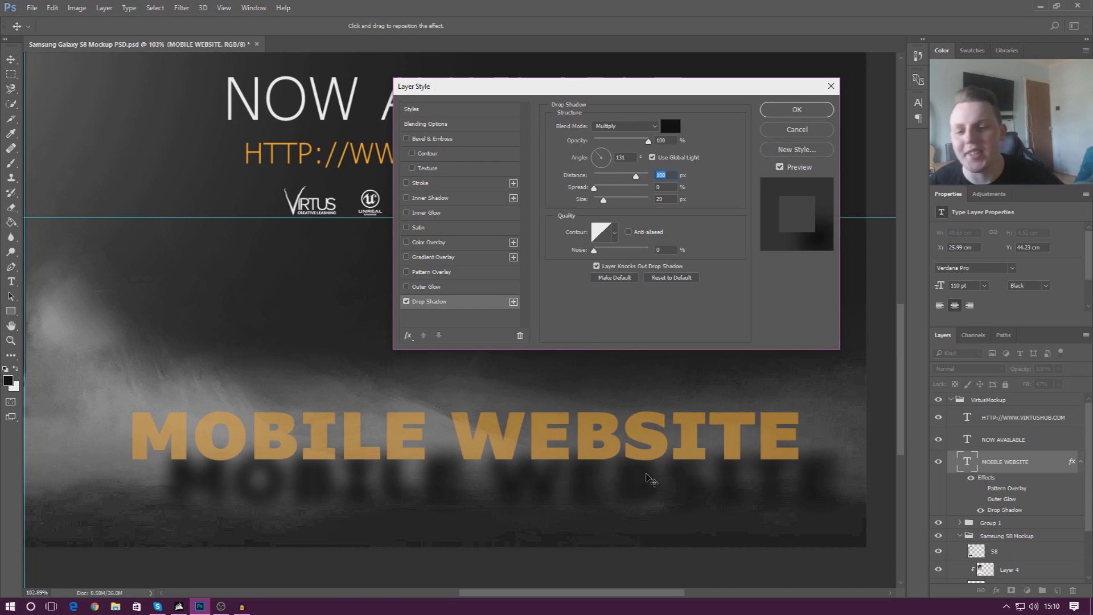
drag(636, 181, 608, 184)
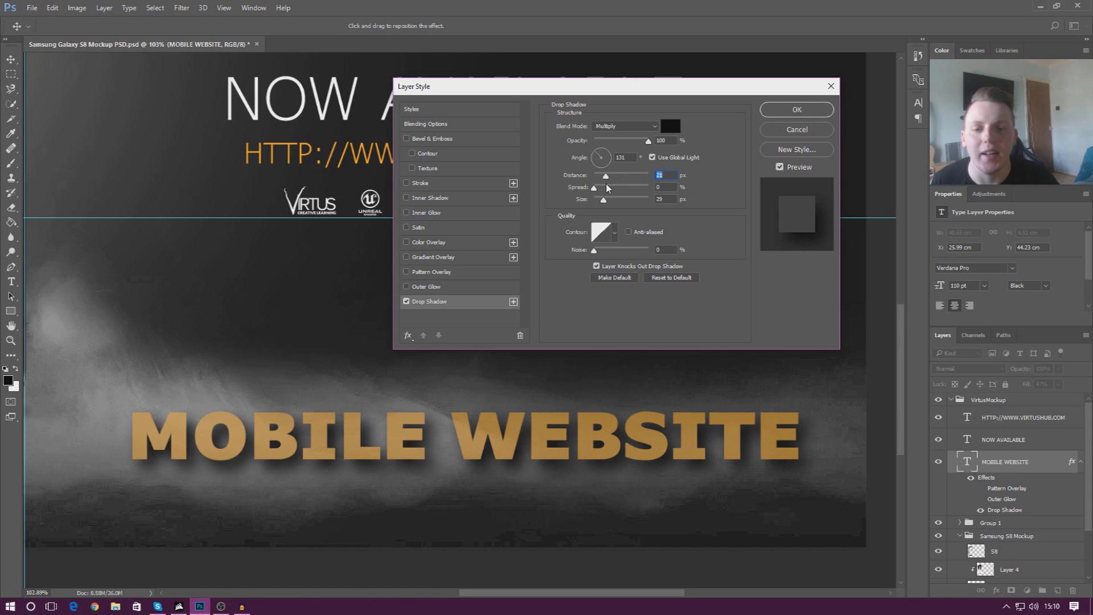
mouse_move(605, 205)
mouse_down()
mouse_move(594, 205)
mouse_move(617, 223)
mouse_up()
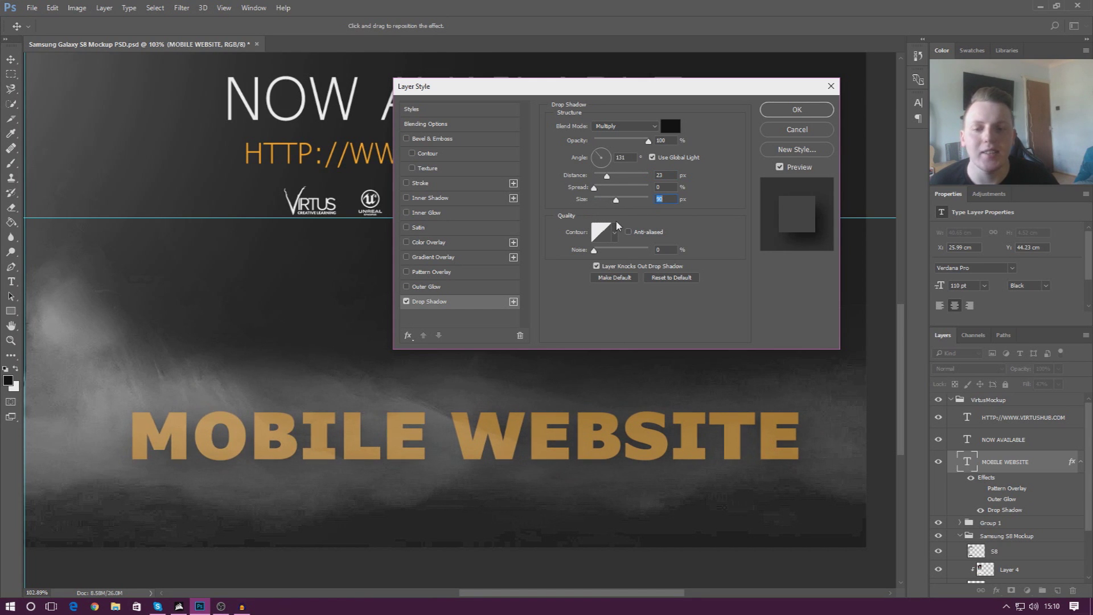
Set the drop shadow spread to 17% and size to 70 px for a soft dark halo.
drag(617, 93, 621, 127)
mouse_move(621, 234)
mouse_down()
mouse_move(607, 241)
mouse_move(617, 242)
mouse_up()
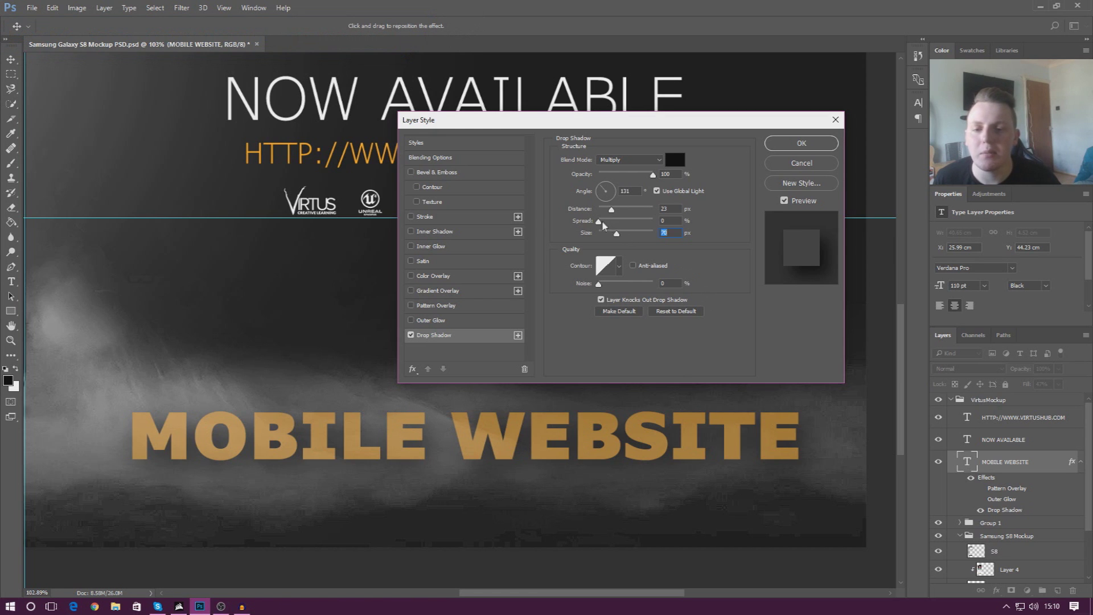
drag(599, 221, 599, 245)
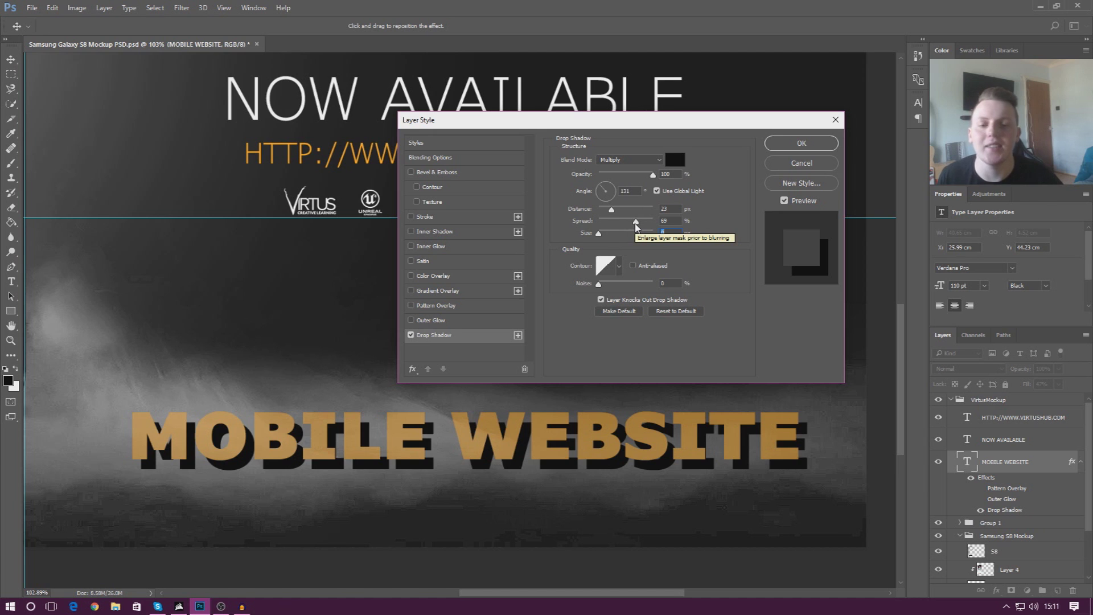
drag(599, 233, 652, 223)
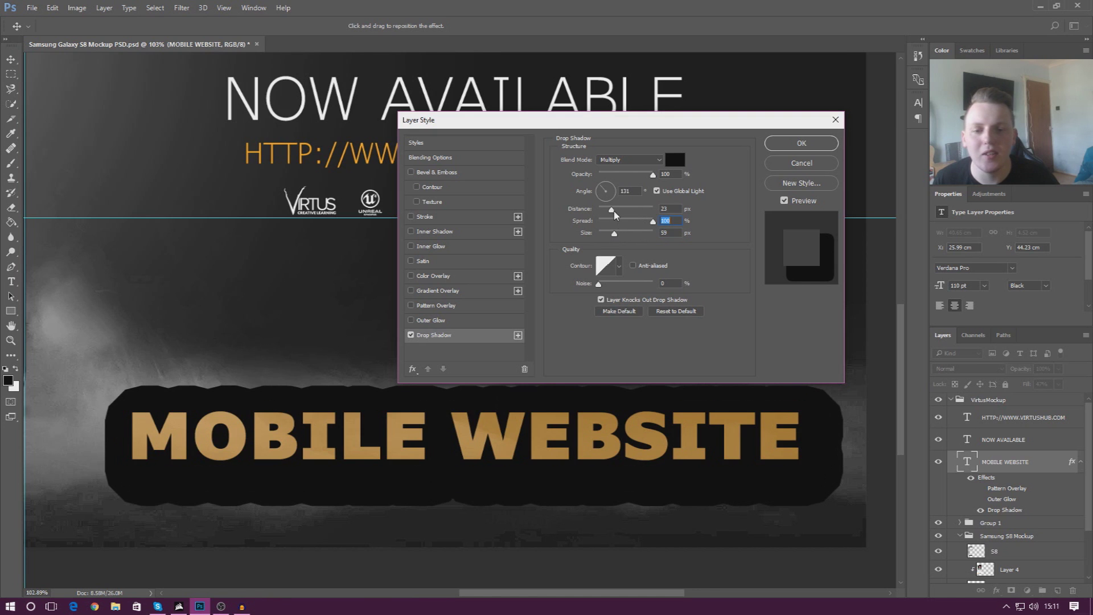
drag(618, 231, 600, 234)
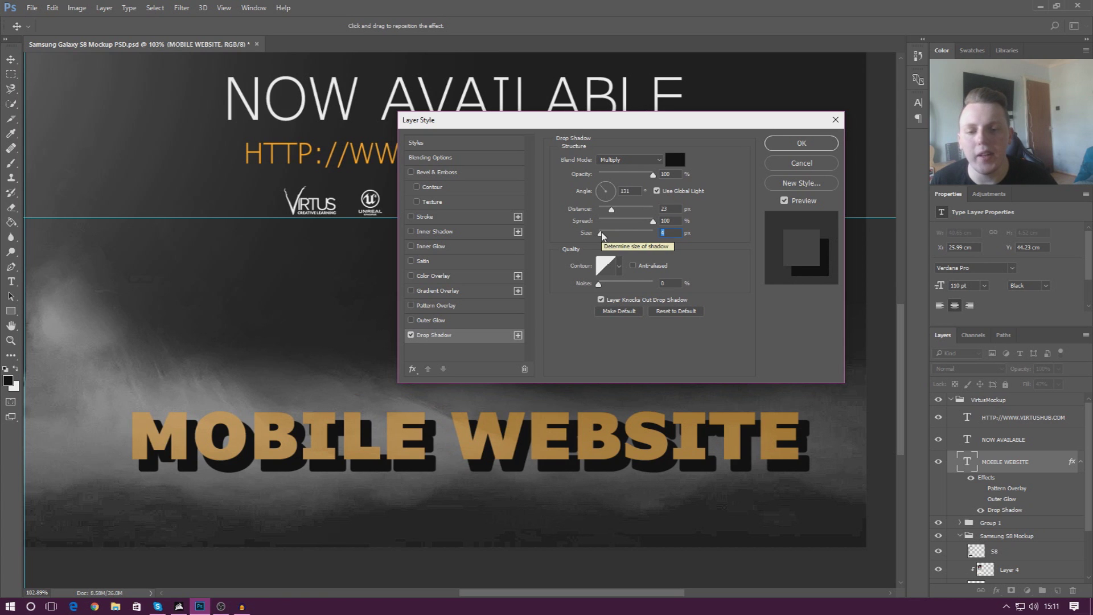
mouse_move(602, 236)
mouse_down()
mouse_move(652, 225)
mouse_move(608, 228)
mouse_up()
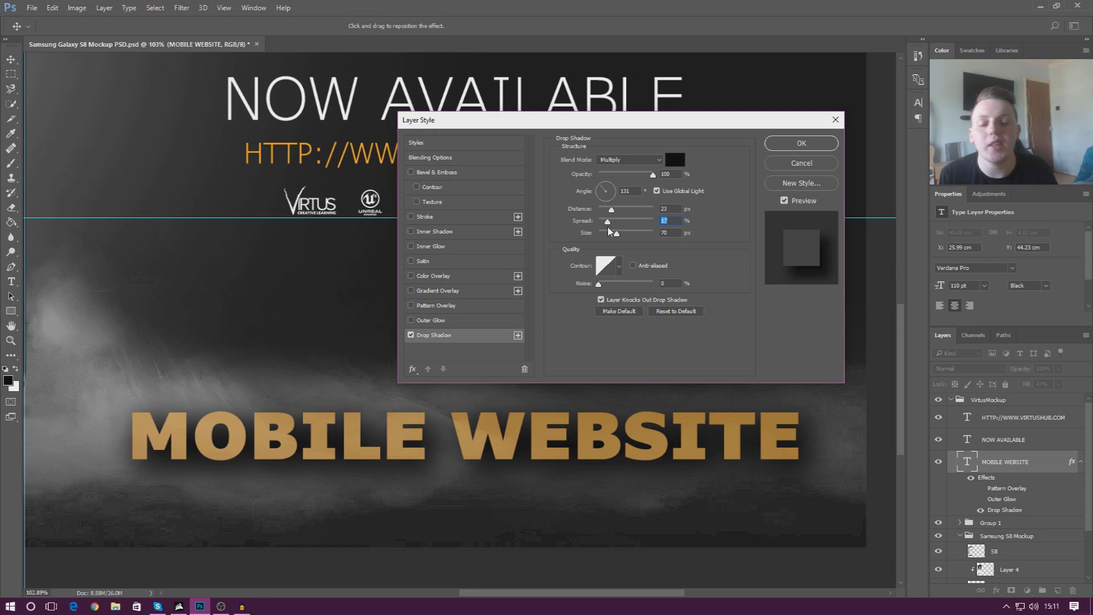
Apply the MOBILE WEBSITE drop shadow and fit the whole poster on screen.
click(791, 144)
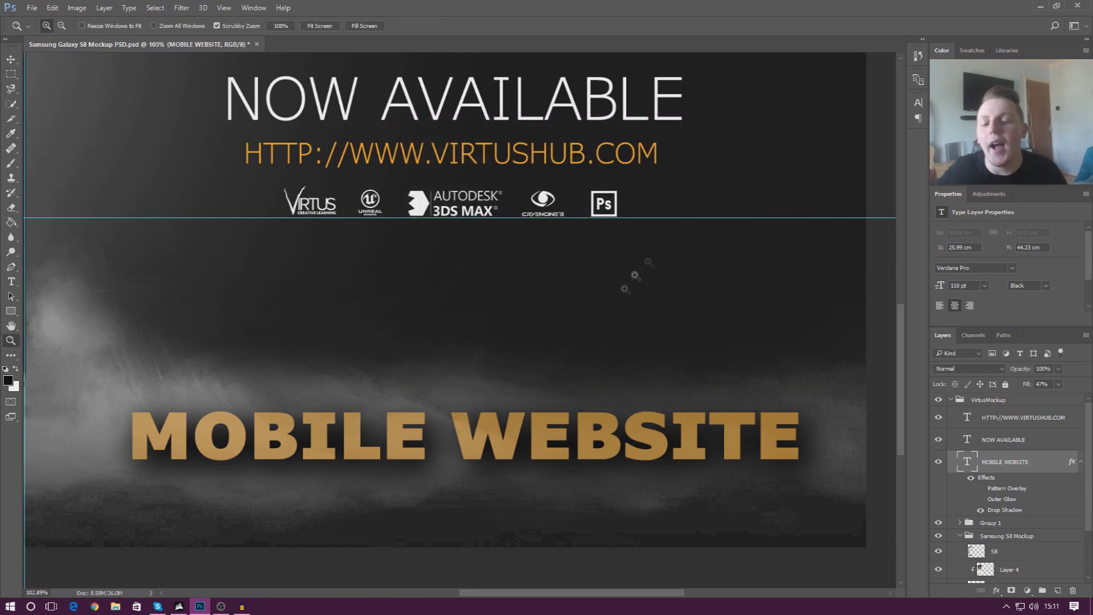
drag(302, 378, 294, 408)
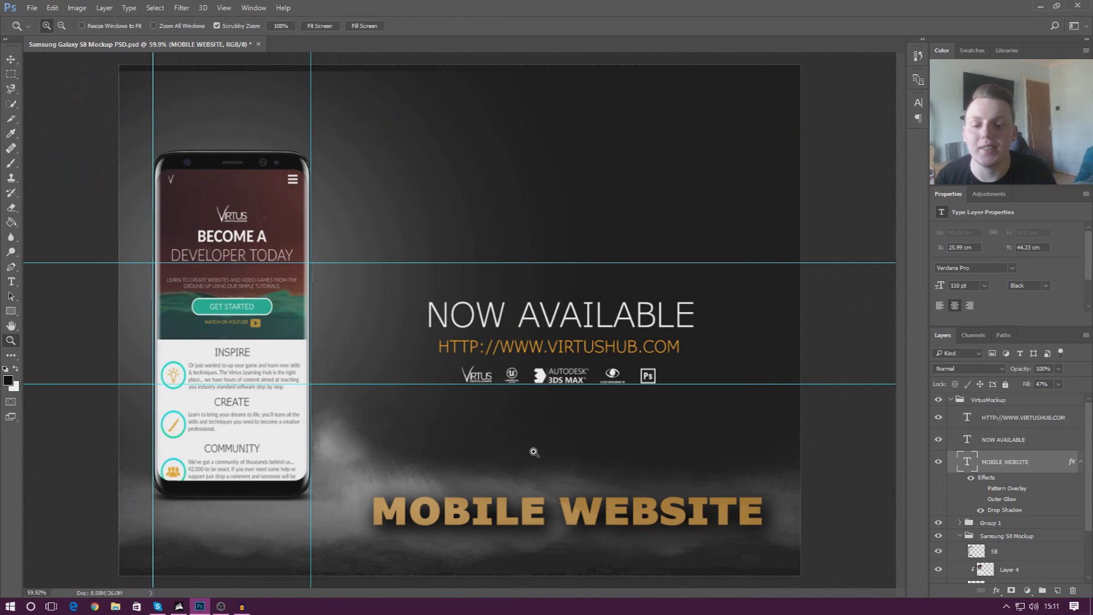
drag(586, 534, 594, 534)
right_click(603, 453)
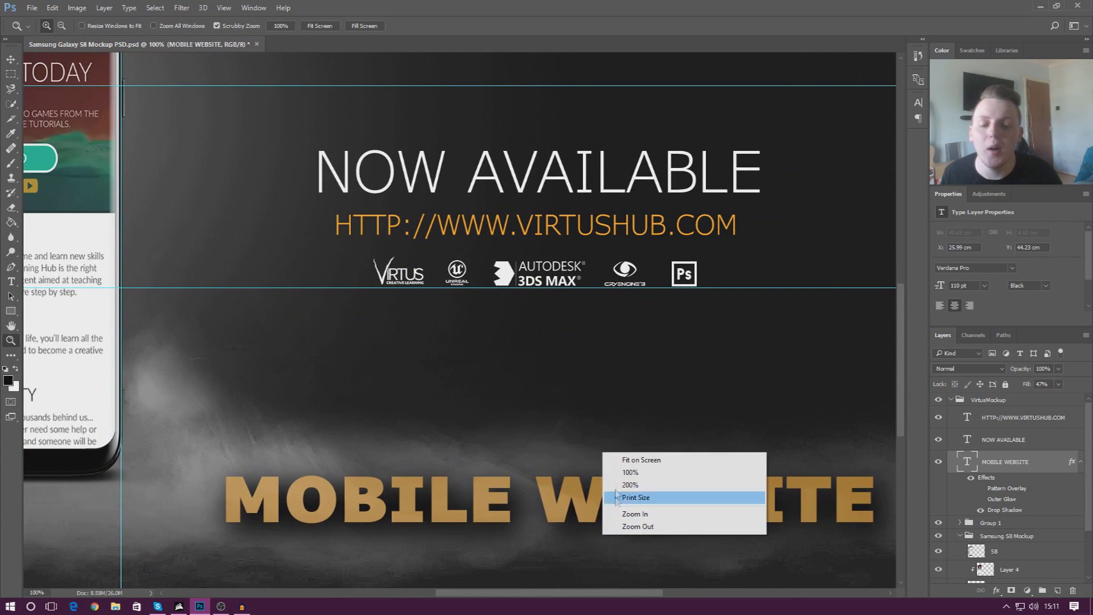
click(626, 460)
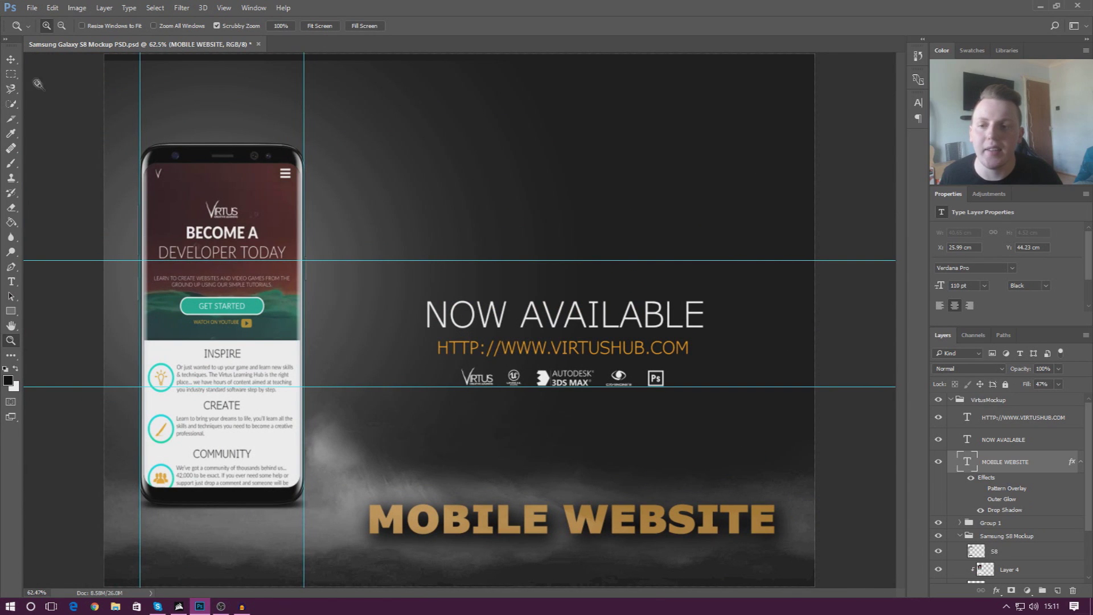
Select the S8 phone layer with the Move tool.
click(11, 59)
click(229, 161)
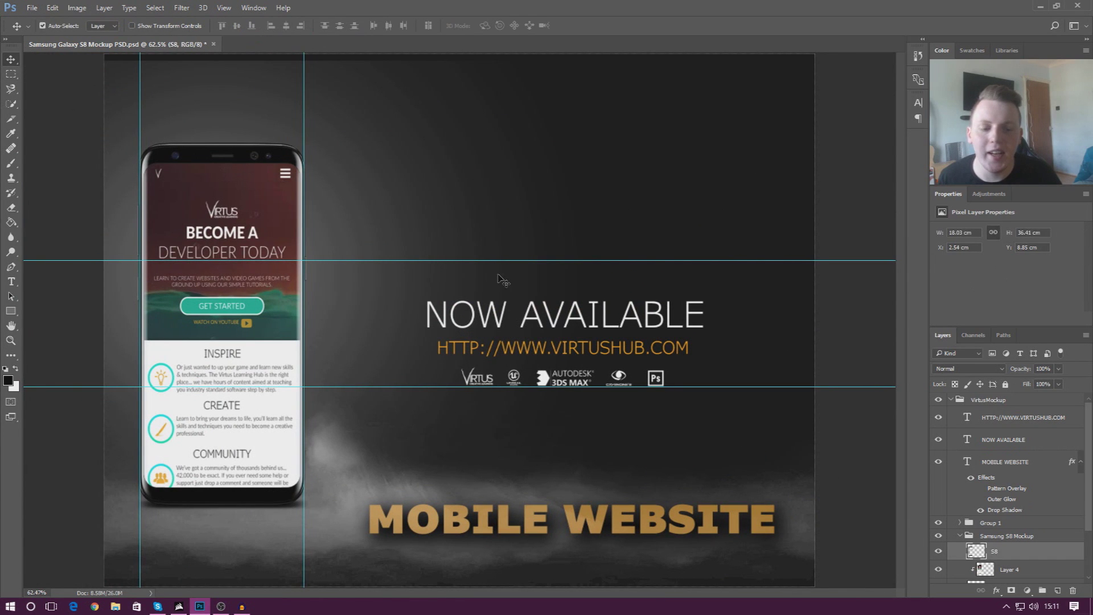
right_click(1003, 556)
key(Escape)
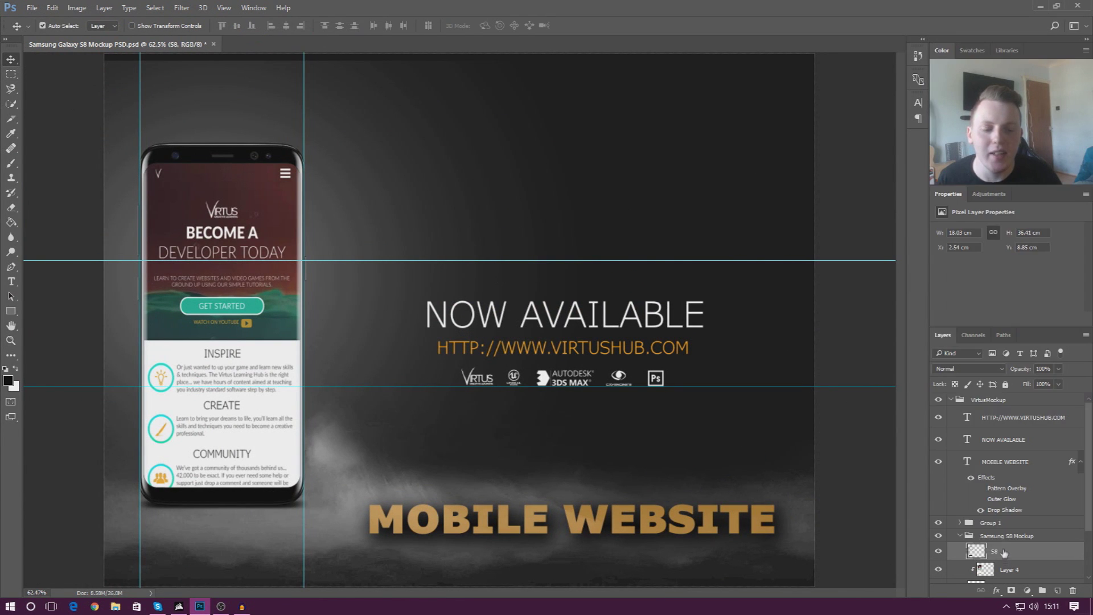
scroll(1005, 555, down, 2)
Toggle Rectangle 1 and S8 visibility to check the phone's screen content and bezel.
click(1033, 529)
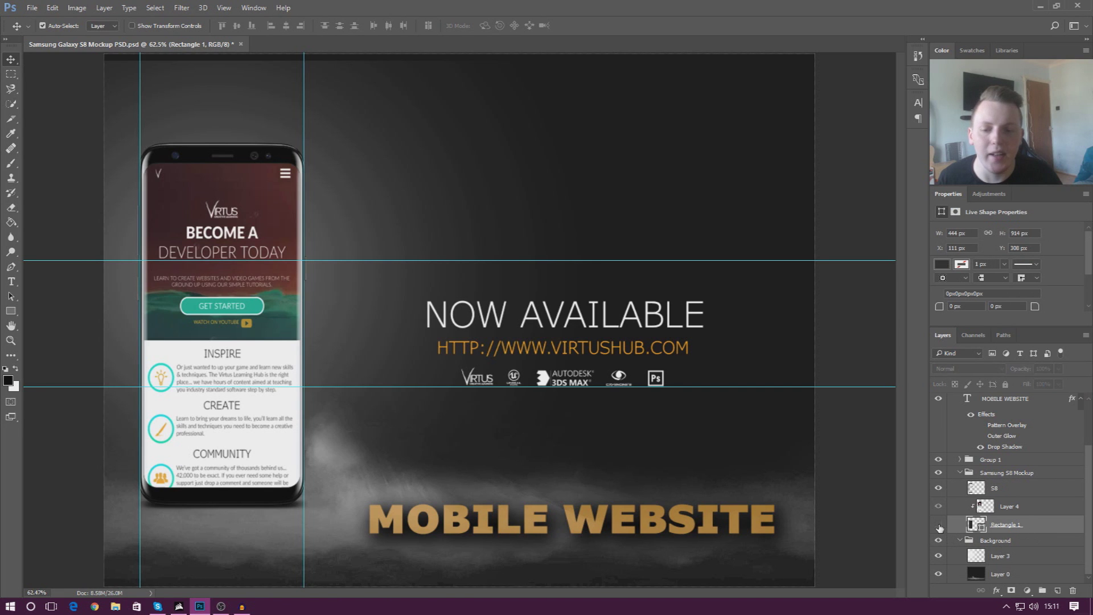
click(938, 524)
click(938, 524)
click(1045, 488)
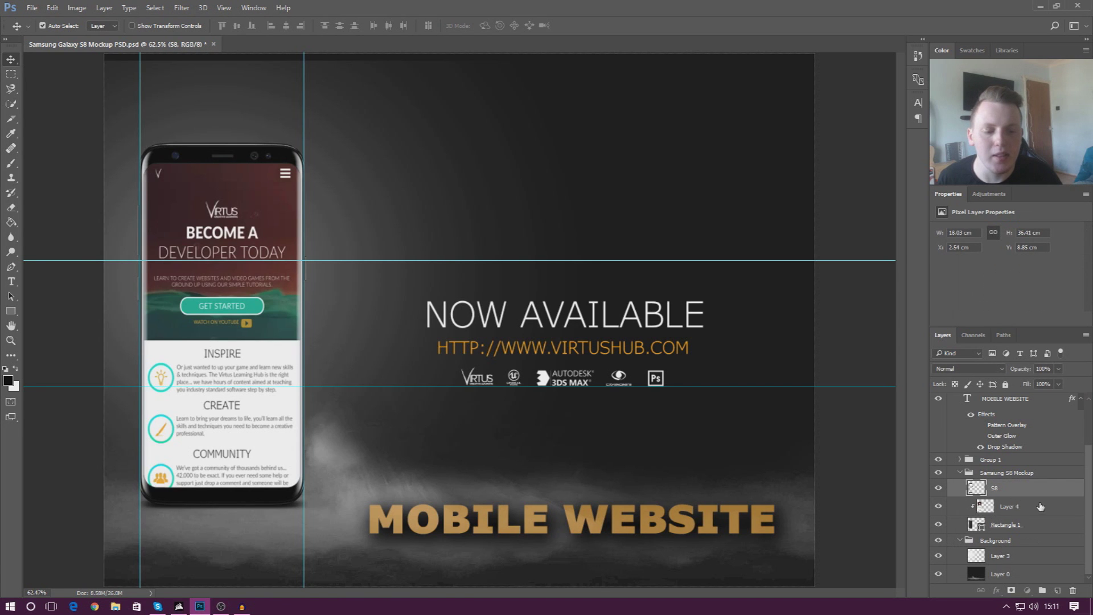
click(938, 487)
click(938, 488)
right_click(1027, 490)
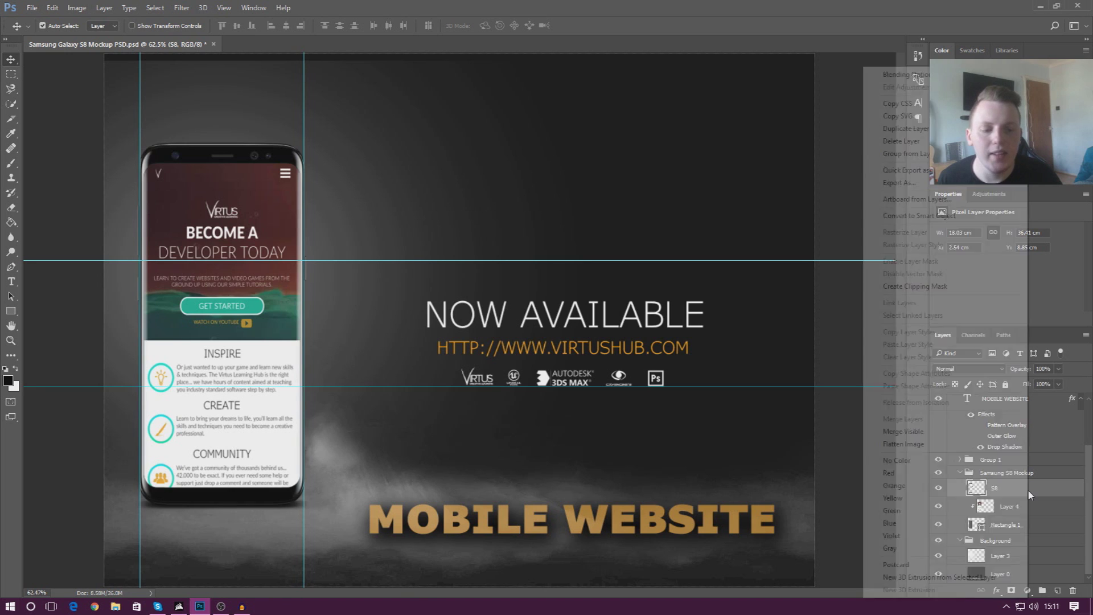
key(Escape)
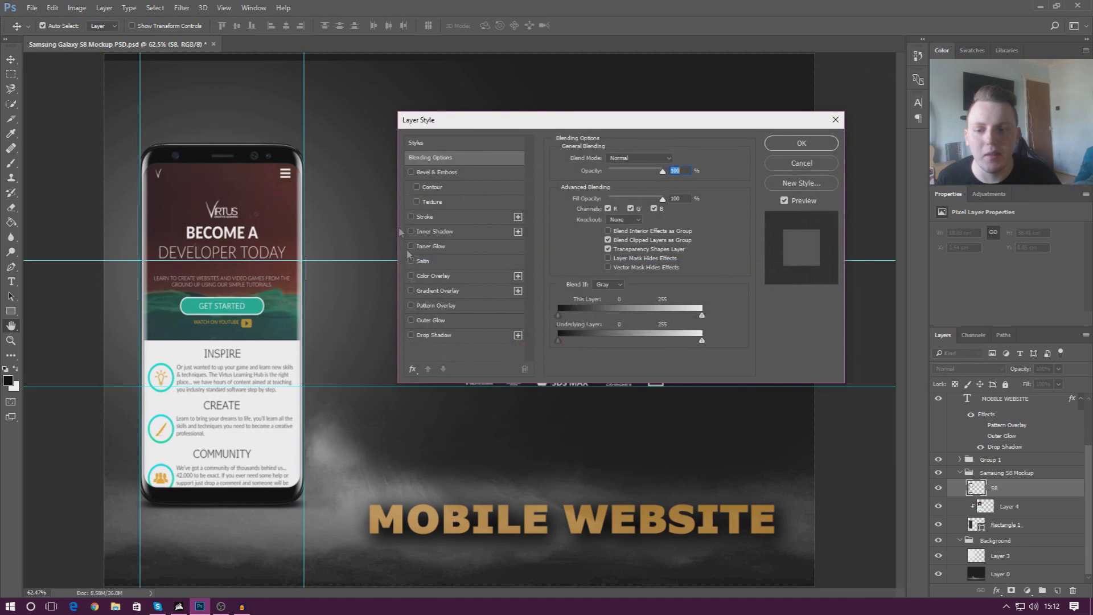
click(429, 335)
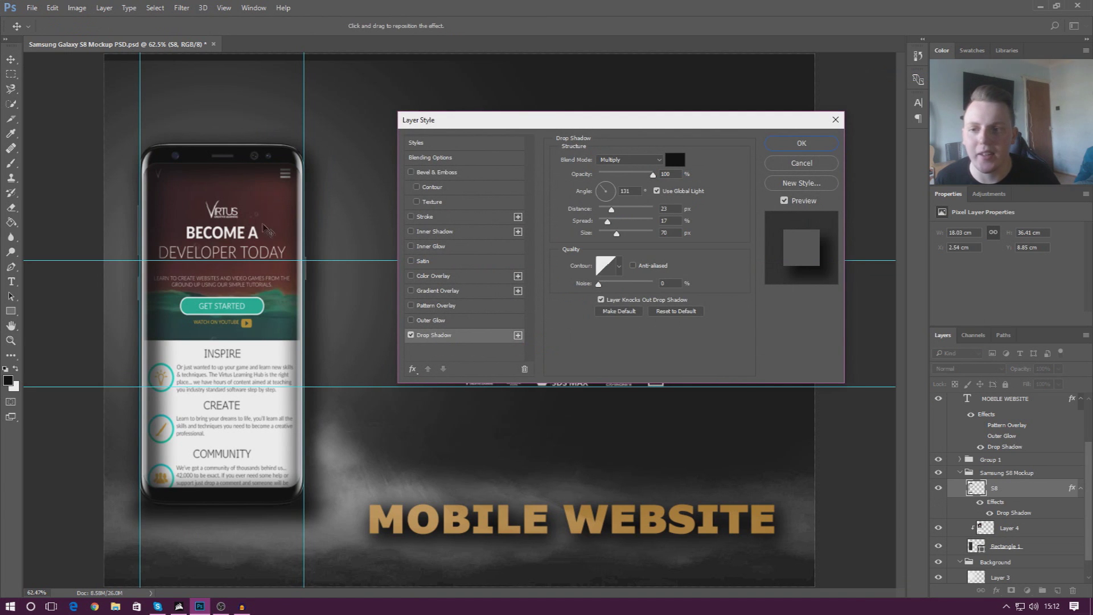
click(411, 335)
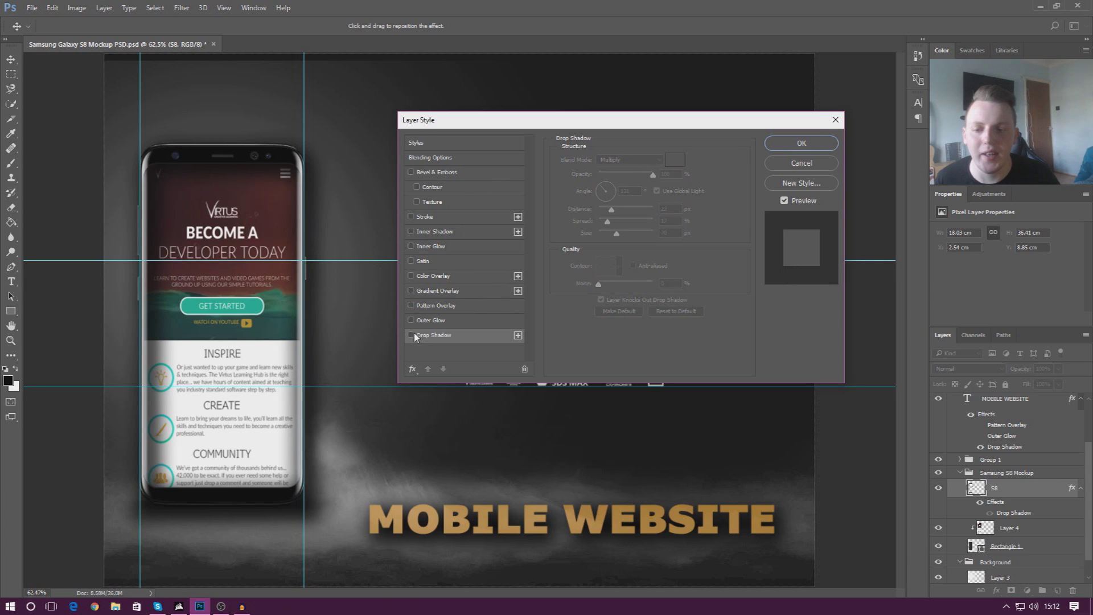
click(411, 320)
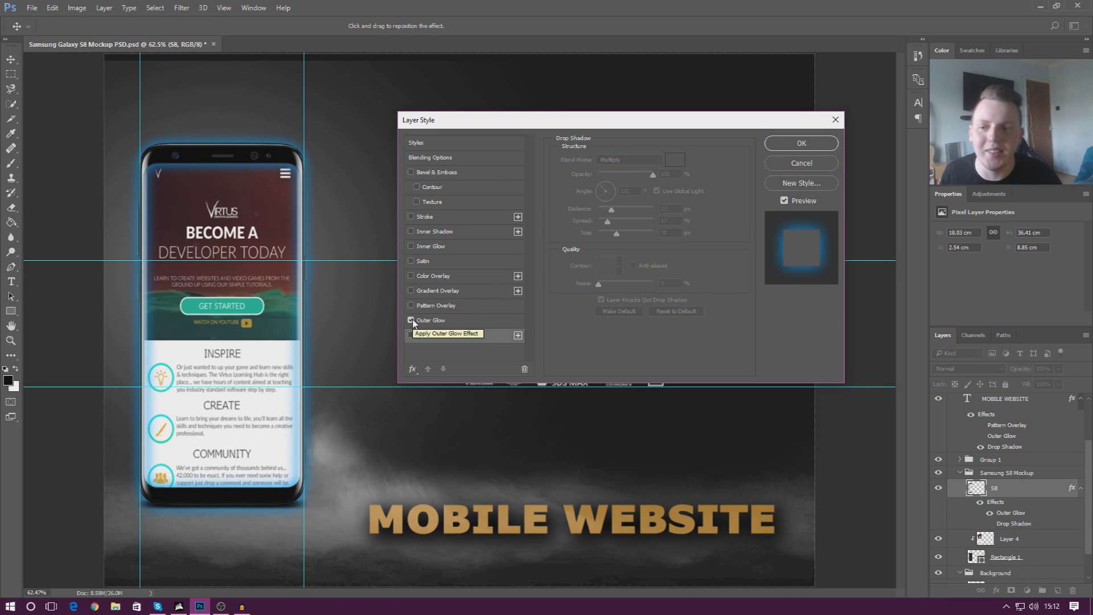
click(410, 320)
click(803, 143)
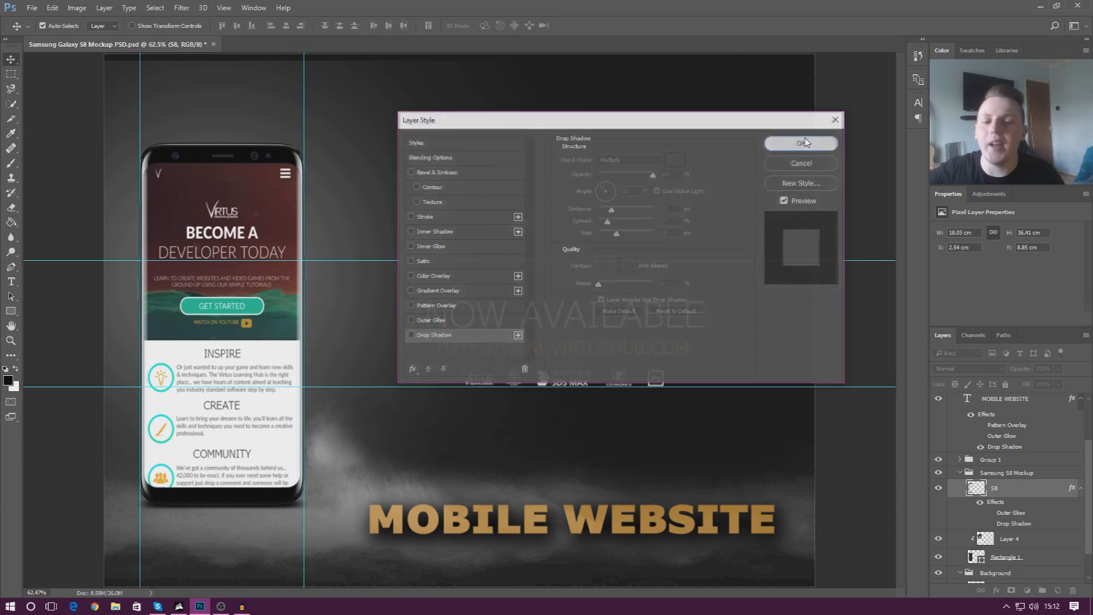